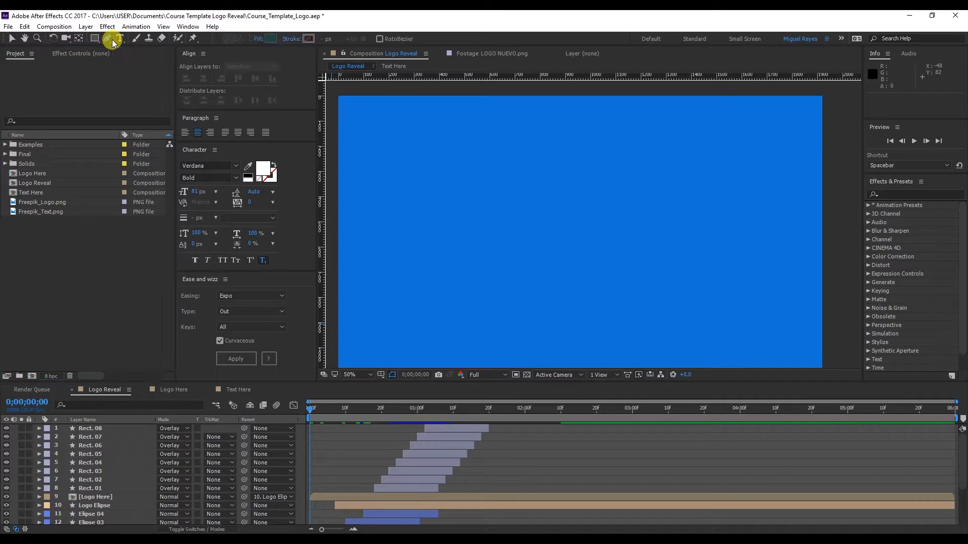
Step: Set the fill for new Pen tool shapes to None
{"action": "left_click", "coordinate": [258, 40]}
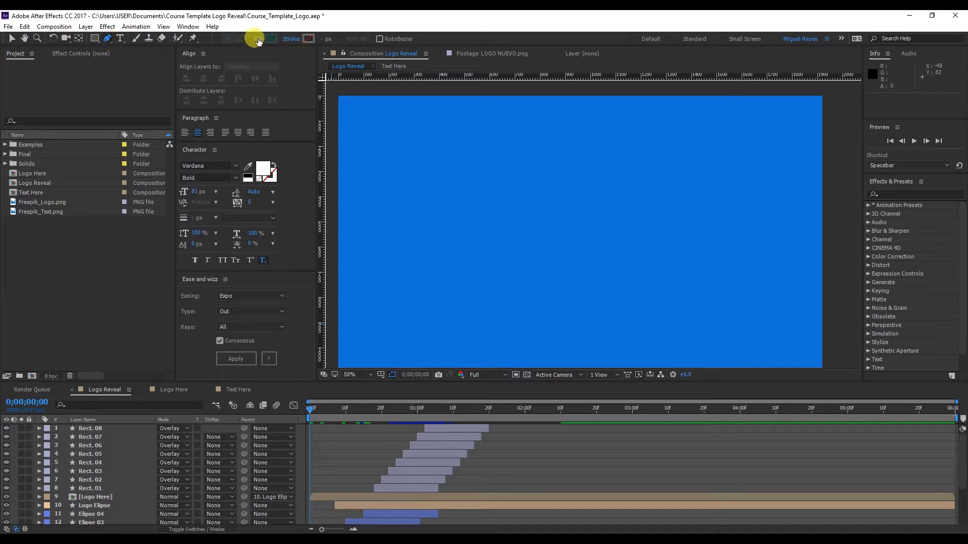
{"action": "left_click", "coordinate": [432, 247]}
{"action": "left_click", "coordinate": [458, 306]}
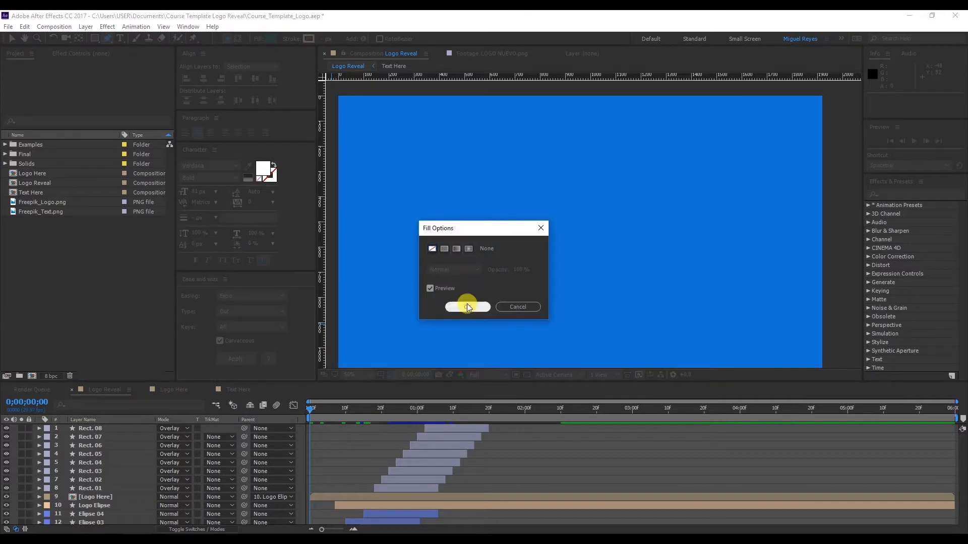
Step: Set the stroke for new shapes to white (FFFFFF) with a width of 7 px
{"action": "left_click", "coordinate": [307, 38]}
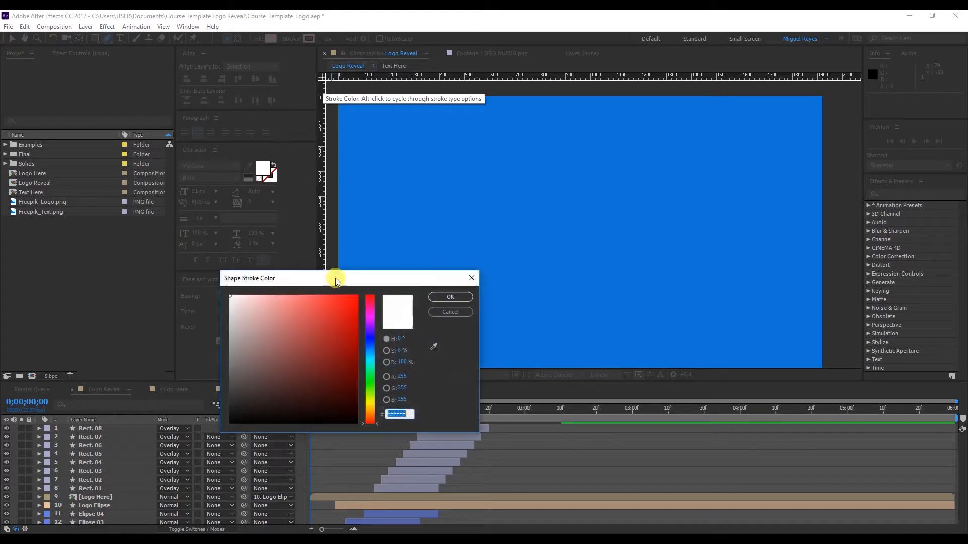
{"action": "left_click", "coordinate": [449, 298]}
{"action": "left_click", "coordinate": [325, 39]}
{"action": "type", "text": "7"}
{"action": "key", "text": "Return"}
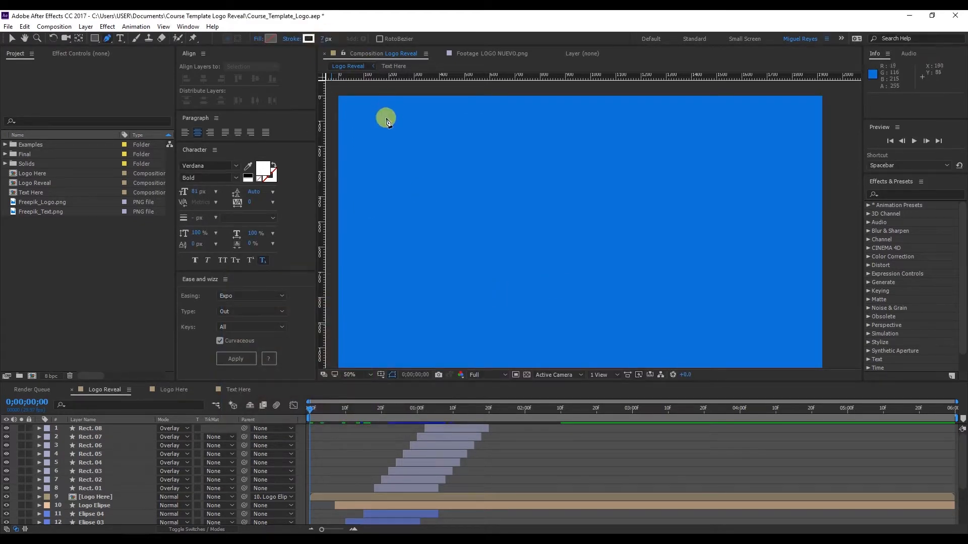
Step: Go to 0;00;01;29 and toggle the composition rulers off and back on, checking the Show Rulers option
{"action": "left_click_drag", "start_coordinate": [495, 413], "coordinate": [522, 409]}
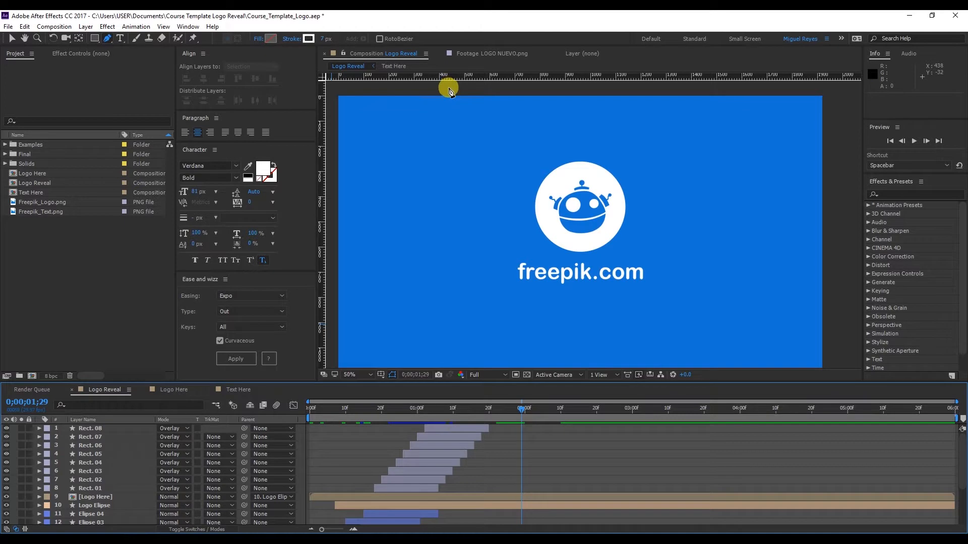
{"action": "key", "text": "ctrl+r"}
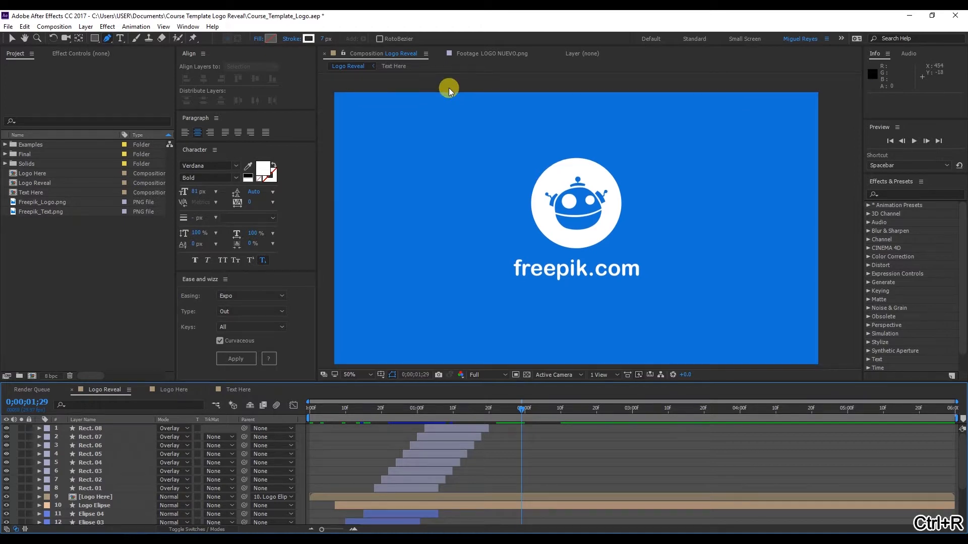
{"action": "key", "text": "ctrl+r"}
{"action": "key", "text": "ctrl+r"}
{"action": "key", "text": "ctrl+r"}
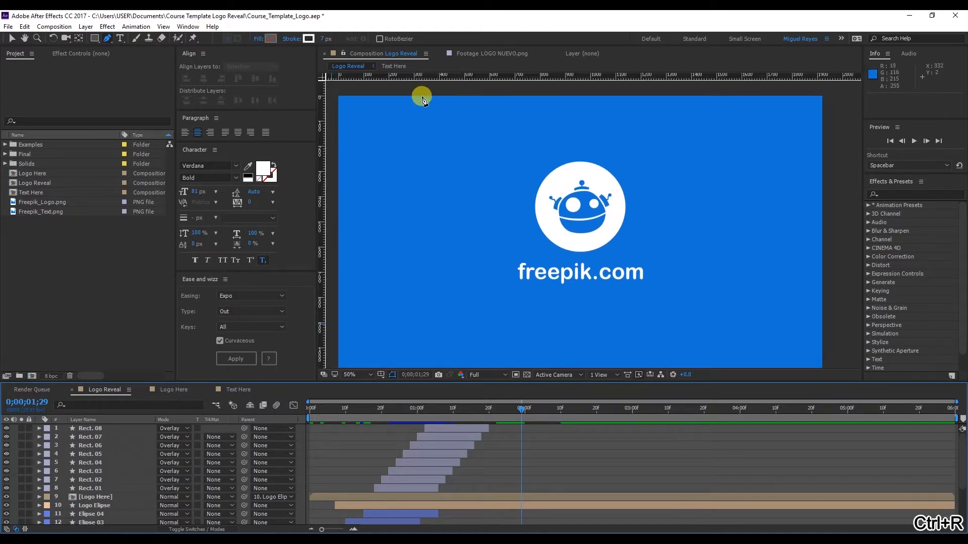
{"action": "left_click", "coordinate": [164, 26]}
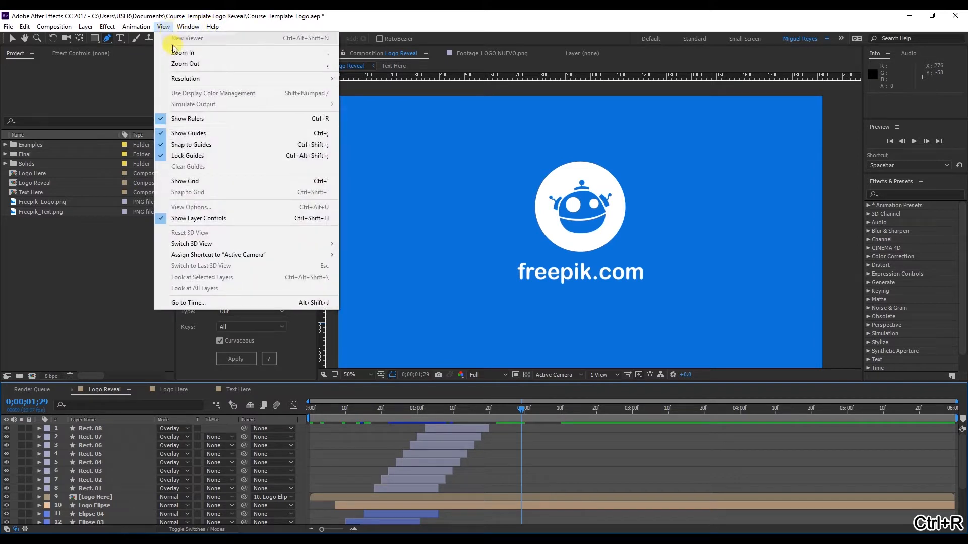
{"action": "left_click", "coordinate": [130, 13]}
{"action": "scroll", "coordinate": [168, 479], "scroll_direction": "down", "scroll_amount": 3}
{"action": "scroll", "coordinate": [166, 480], "scroll_direction": "up", "scroll_amount": 3}
{"action": "scroll", "coordinate": [164, 480], "scroll_direction": "down", "scroll_amount": 3}
{"action": "scroll", "coordinate": [154, 485], "scroll_direction": "up", "scroll_amount": 3}
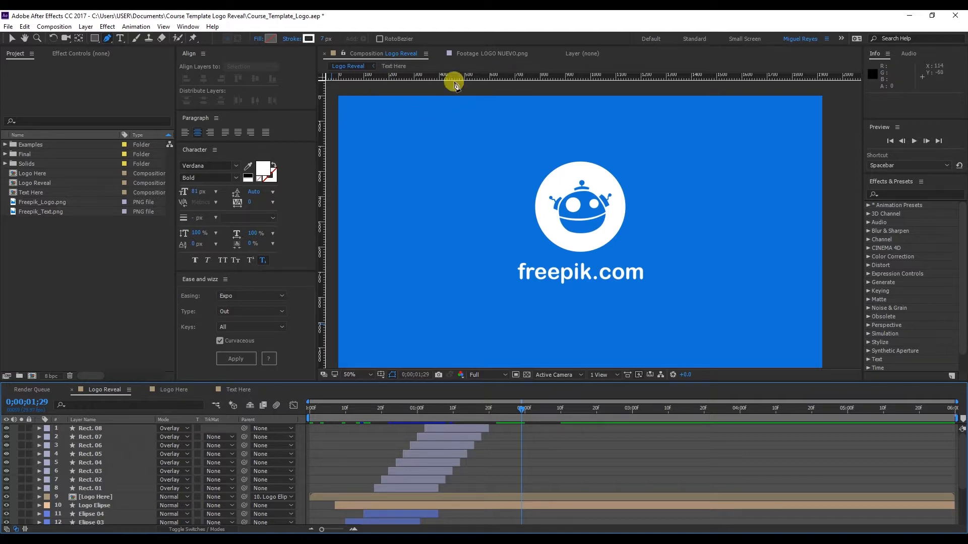
Step: Draw a straight horizontal line about 200 px long with the Pen tool in the composition's upper-left corner
{"action": "left_click", "coordinate": [339, 100]}
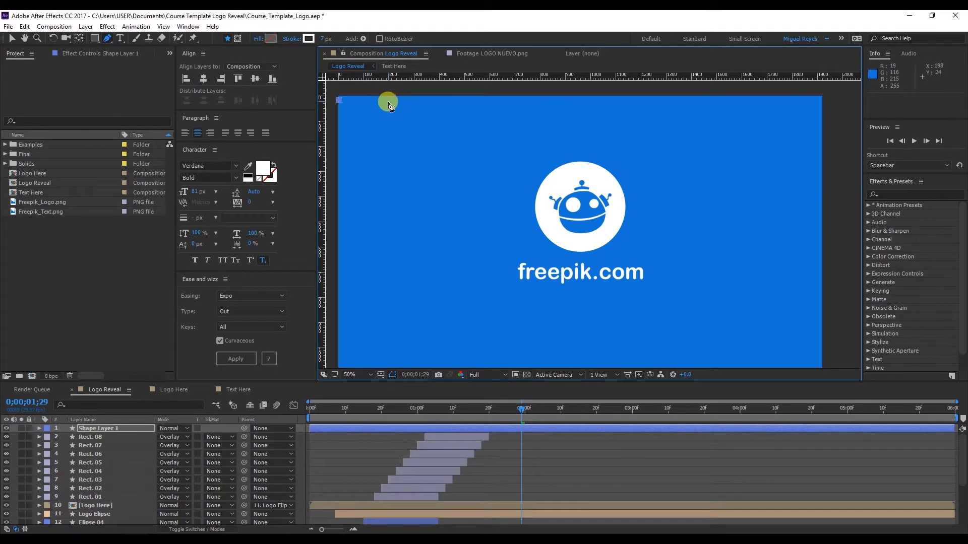
{"action": "left_click", "coordinate": [388, 101]}
{"action": "left_click", "coordinate": [11, 38]}
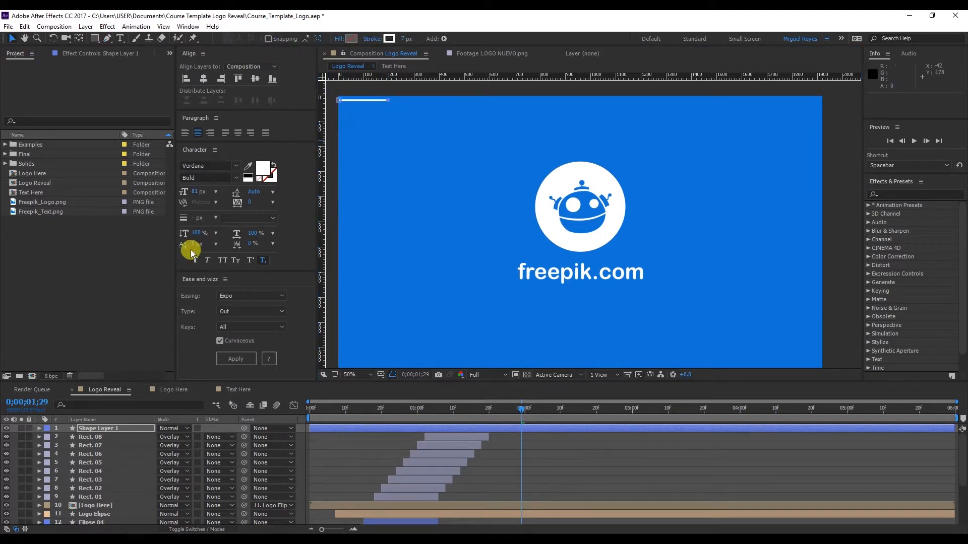
Step: Rename the new shape layer to Line 01 and give it a yellow label
{"action": "left_click", "coordinate": [101, 431]}
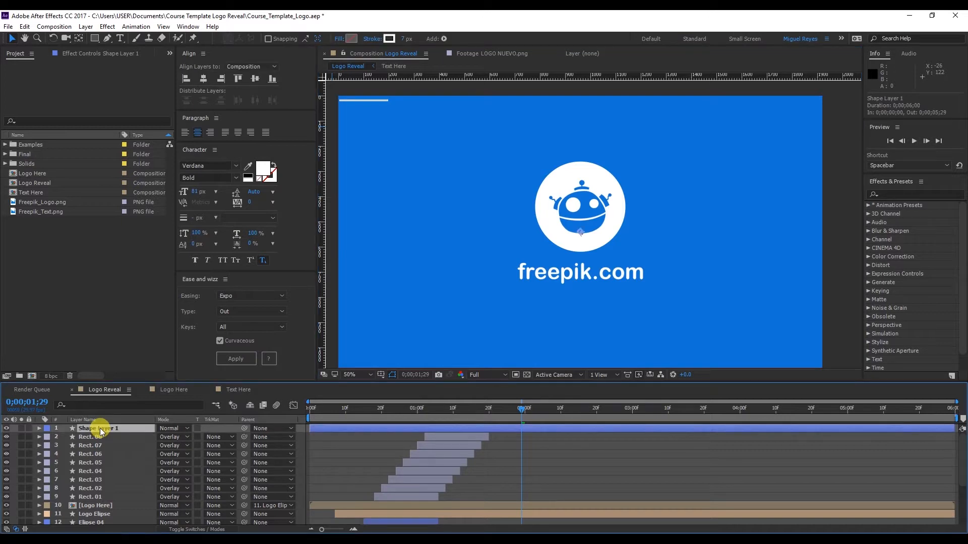
{"action": "key", "text": "Return"}
{"action": "type", "text": "L"}
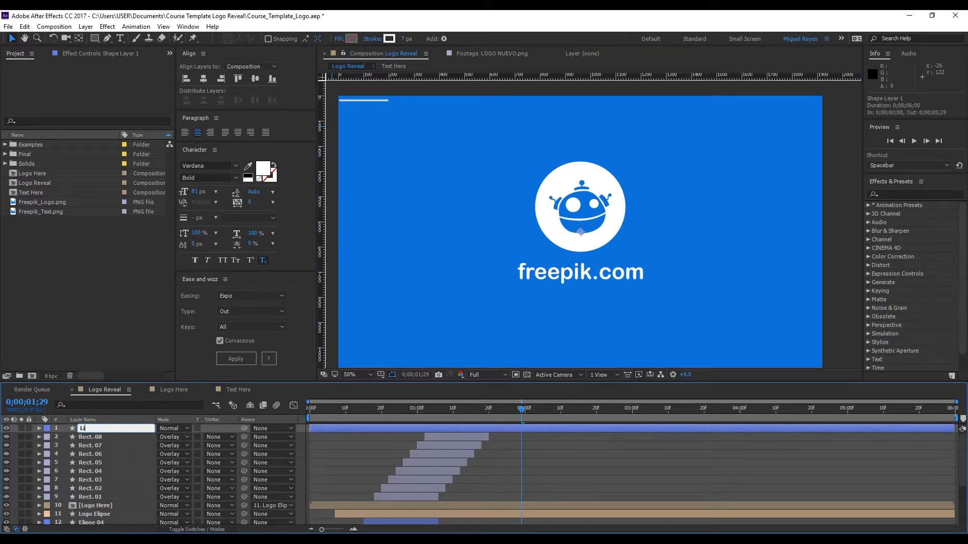
{"action": "type", "text": "ine 01"}
{"action": "left_click", "coordinate": [101, 430]}
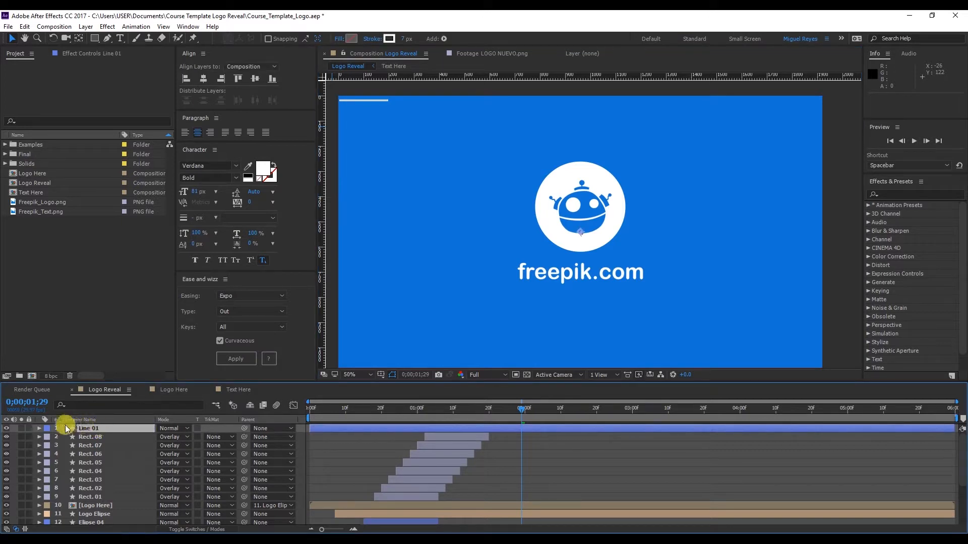
{"action": "left_click", "coordinate": [46, 428]}
{"action": "left_click", "coordinate": [102, 271]}
Step: Return to the composition start, add a Zig Zag to Shape 1 of Line 01, and reveal its properties
{"action": "key", "text": "Home"}
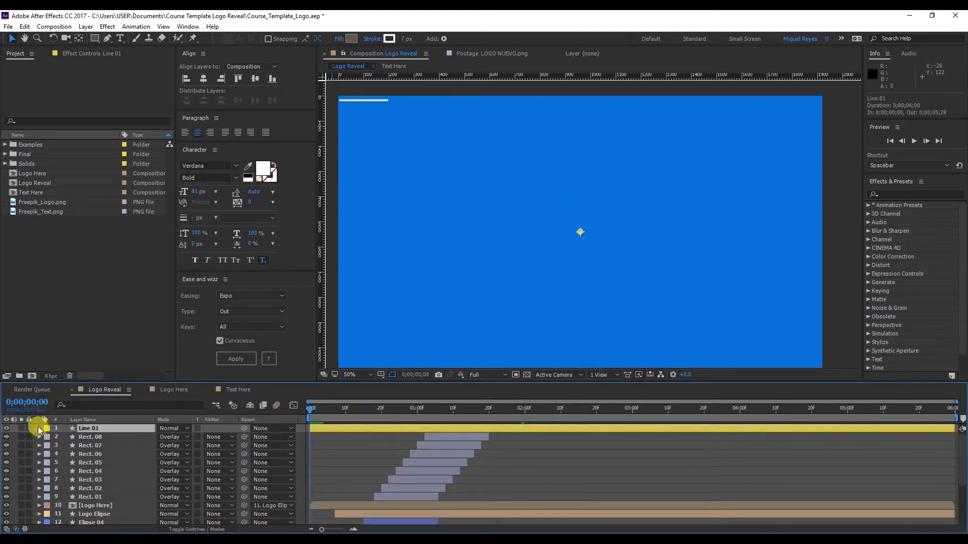
{"action": "left_click", "coordinate": [39, 429]}
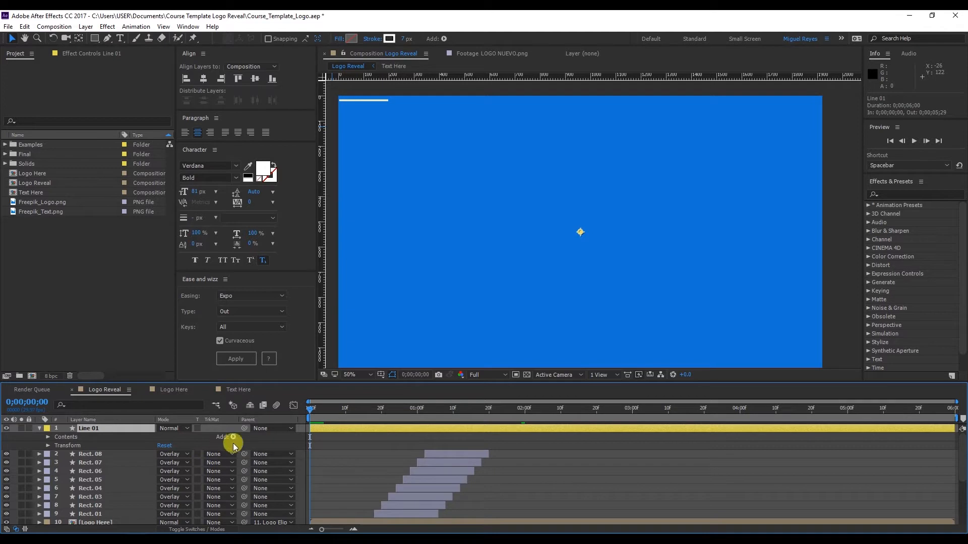
{"action": "left_click", "coordinate": [48, 437]}
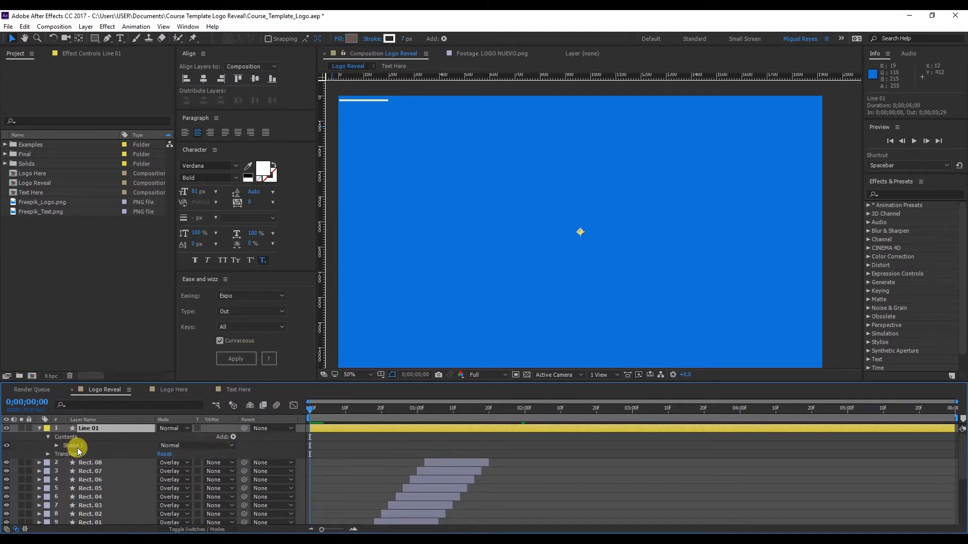
{"action": "left_click", "coordinate": [56, 445]}
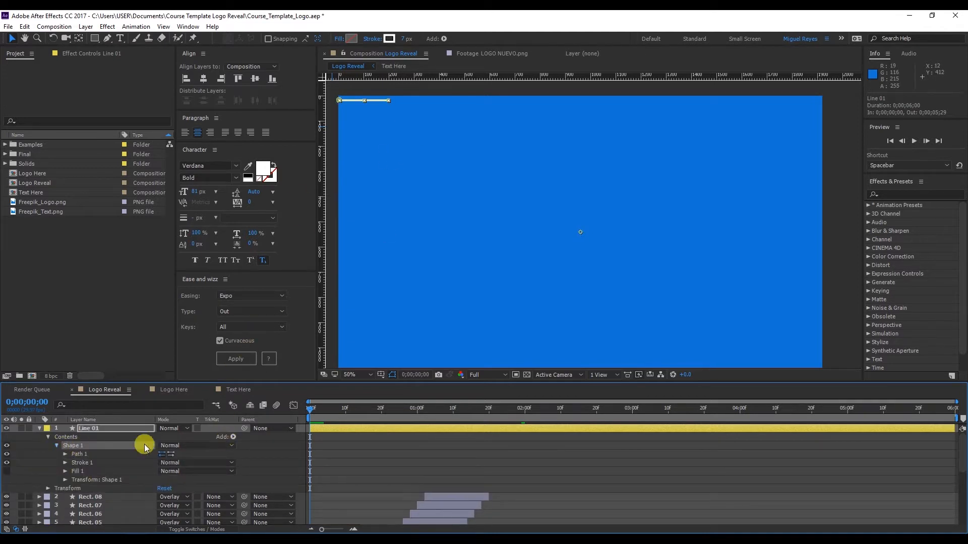
{"action": "left_click", "coordinate": [233, 436]}
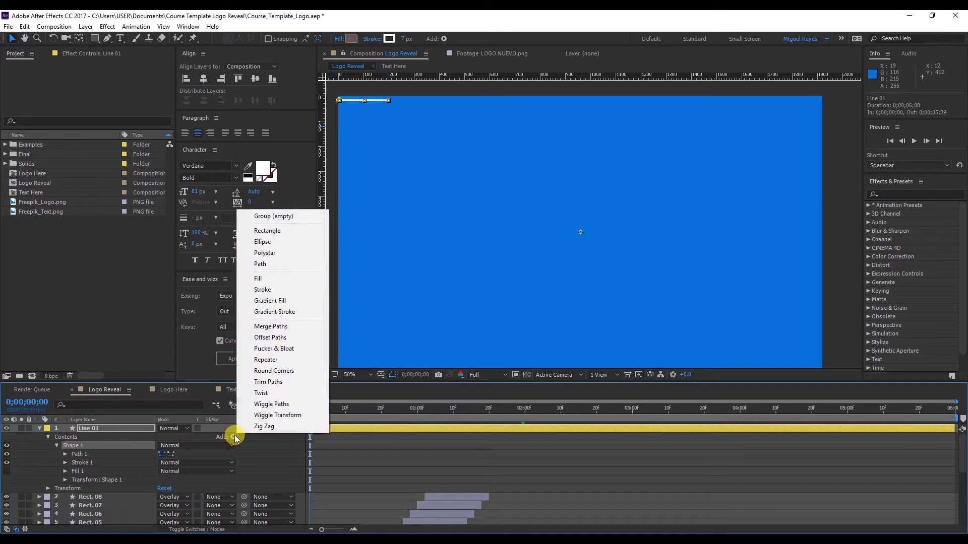
{"action": "left_click", "coordinate": [289, 427]}
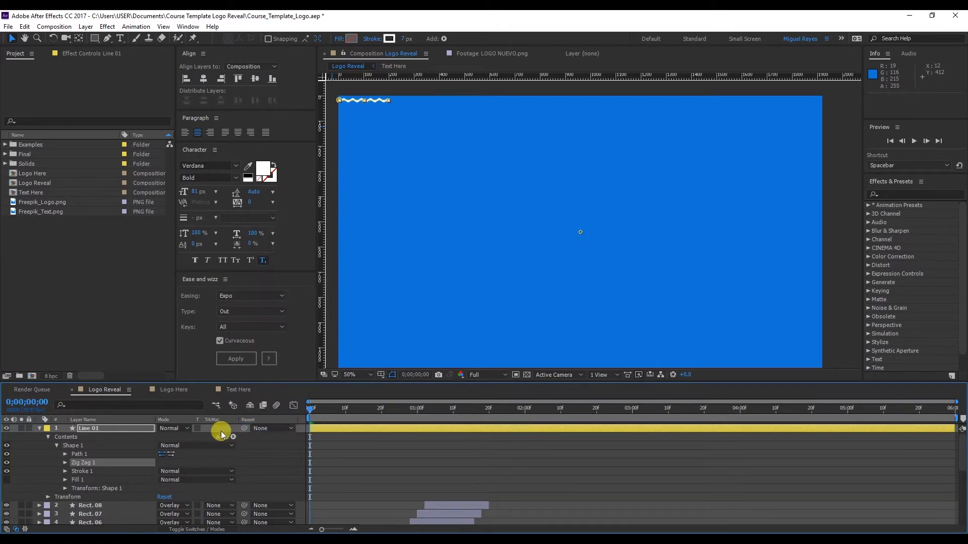
{"action": "left_click", "coordinate": [65, 462]}
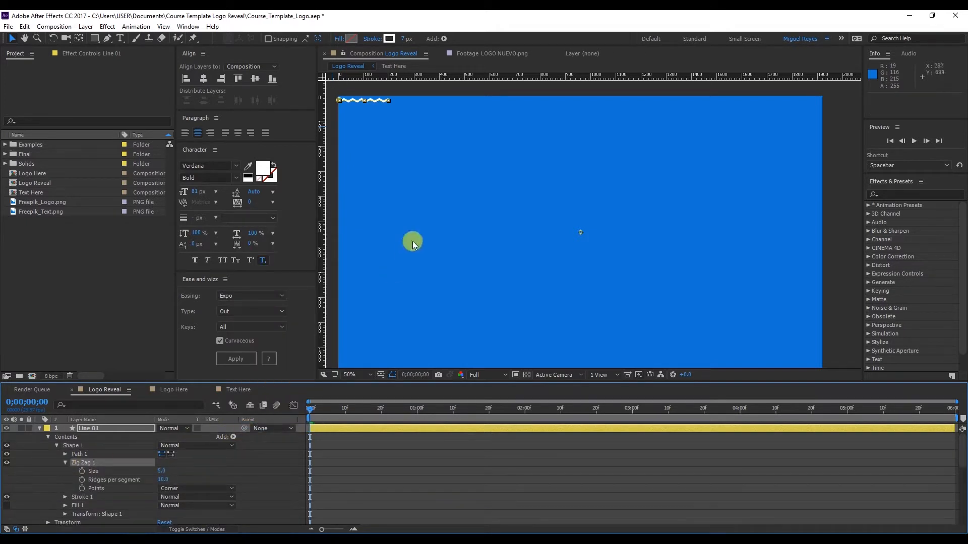
Step: Try different Zig Zag sizes on the line and set Size back to 5
{"action": "scroll", "coordinate": [416, 124], "scroll_direction": "up", "scroll_amount": 1}
{"action": "left_click_drag", "start_coordinate": [470, 182], "coordinate": [580, 302]}
{"action": "left_click_drag", "start_coordinate": [446, 164], "coordinate": [612, 207]}
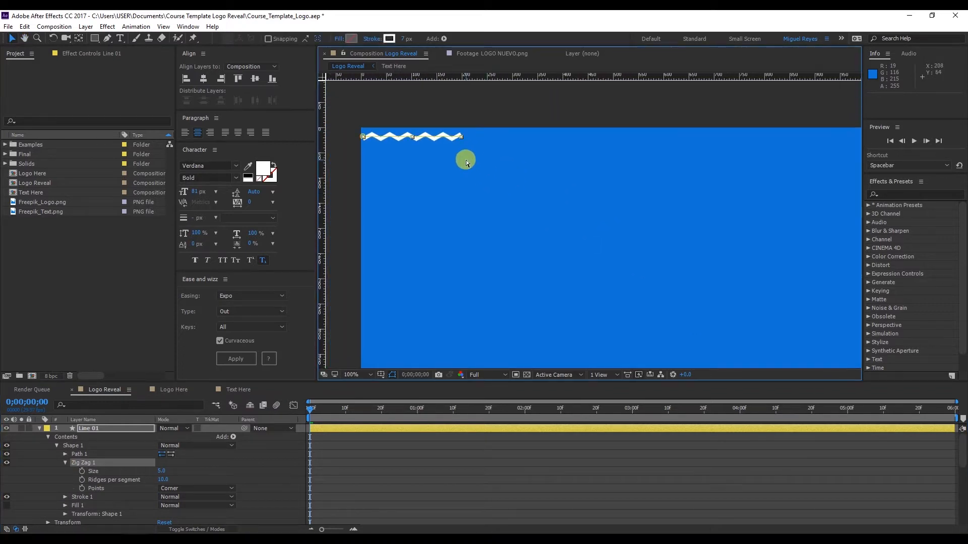
{"action": "scroll", "coordinate": [454, 156], "scroll_direction": "up", "scroll_amount": 1}
{"action": "key", "text": "ctrl+r"}
{"action": "left_click_drag", "start_coordinate": [453, 156], "coordinate": [649, 246]}
{"action": "left_click_drag", "start_coordinate": [507, 207], "coordinate": [600, 210]}
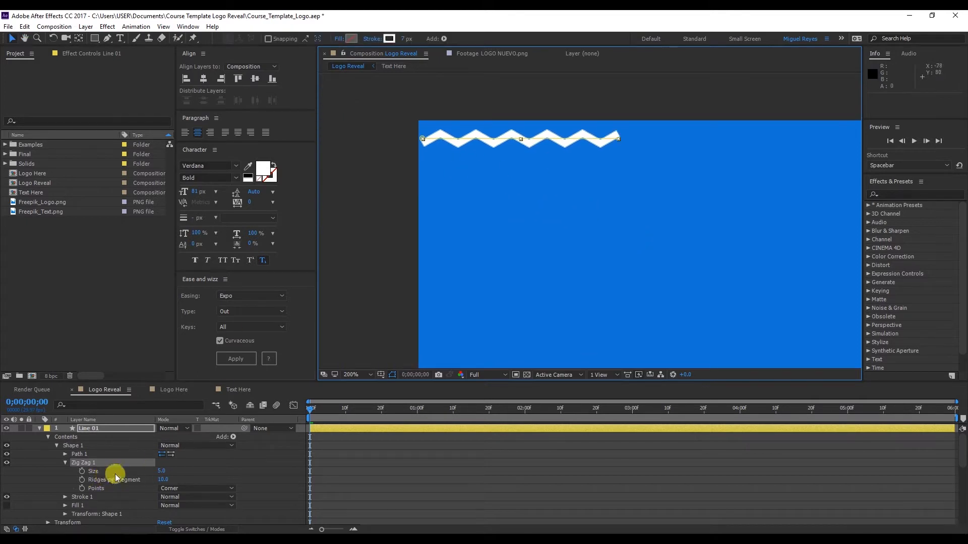
{"action": "left_click_drag", "start_coordinate": [160, 470], "coordinate": [161, 467]}
{"action": "left_click", "coordinate": [163, 471]}
{"action": "type", "text": "5"}
{"action": "left_click", "coordinate": [188, 468]}
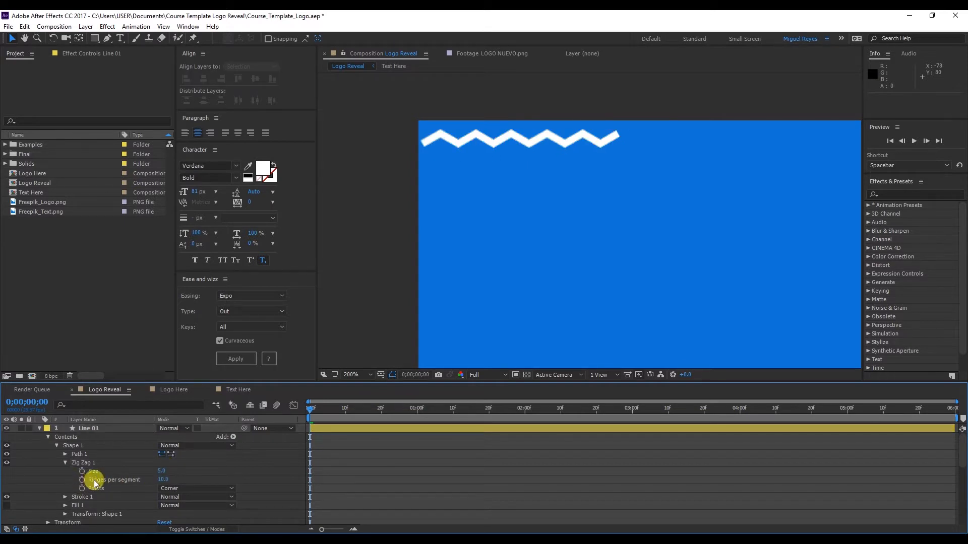
Step: Try a different number of ridges per segment on the Zig Zag and set it back to 10
{"action": "left_click_drag", "start_coordinate": [164, 481], "coordinate": [162, 479]}
{"action": "left_click", "coordinate": [162, 480]}
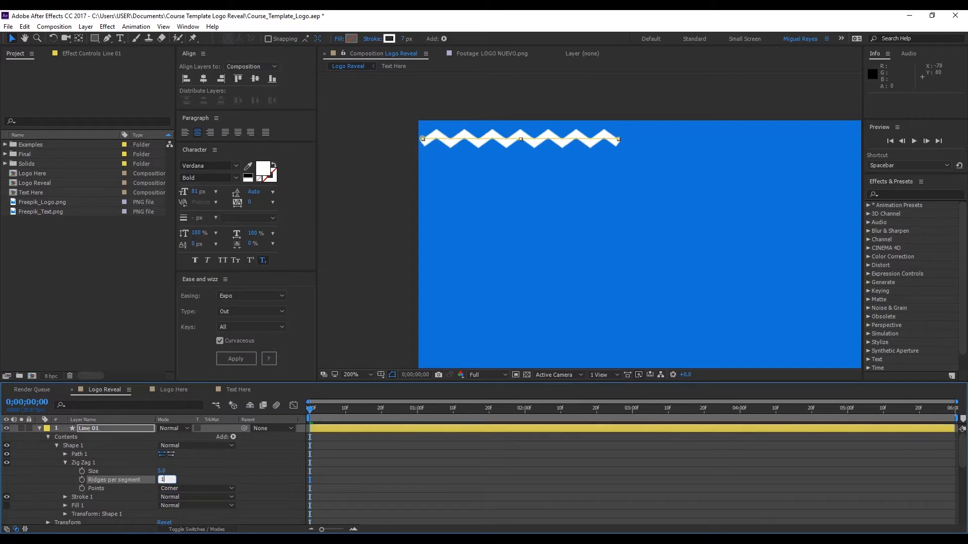
{"action": "left_click", "coordinate": [201, 464]}
Step: Set the Zig Zag's Points option to Smooth so the line becomes a rounded wave, and inspect it
{"action": "left_click", "coordinate": [96, 489]}
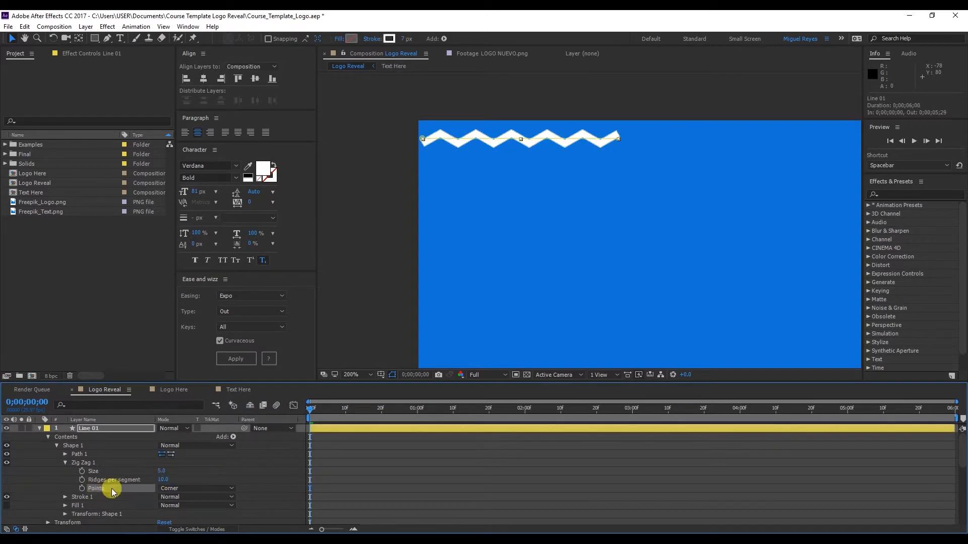
{"action": "left_click", "coordinate": [182, 489]}
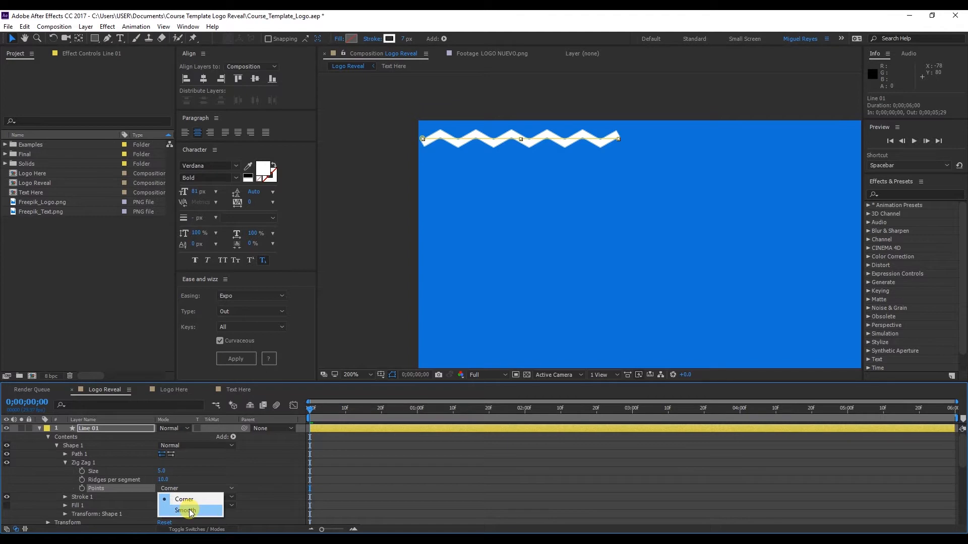
{"action": "left_click", "coordinate": [188, 511]}
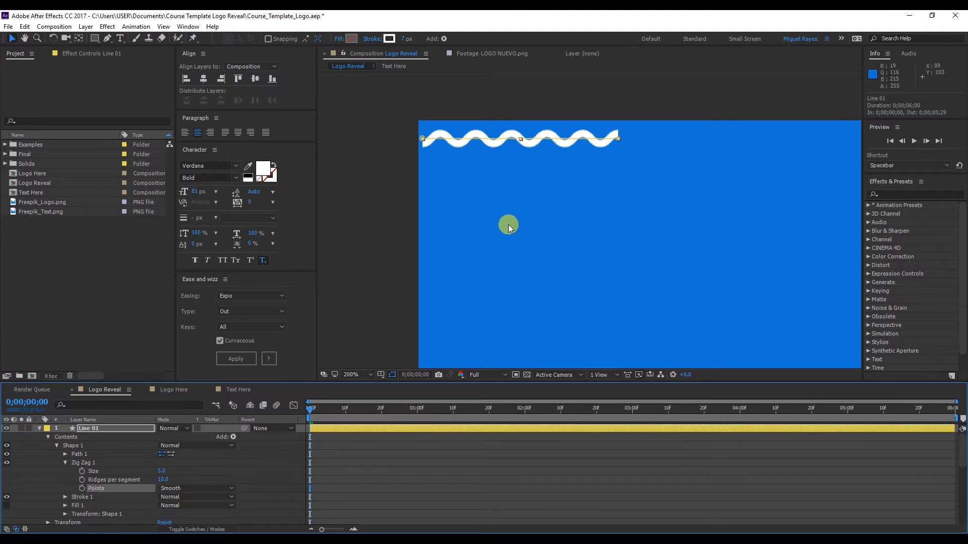
{"action": "scroll", "coordinate": [509, 225], "scroll_direction": "down", "scroll_amount": 1}
{"action": "scroll", "coordinate": [525, 234], "scroll_direction": "up", "scroll_amount": 1}
{"action": "key", "text": "space"}
{"action": "left_click_drag", "start_coordinate": [536, 215], "coordinate": [506, 235]}
{"action": "left_click_drag", "start_coordinate": [336, 411], "coordinate": [280, 416]}
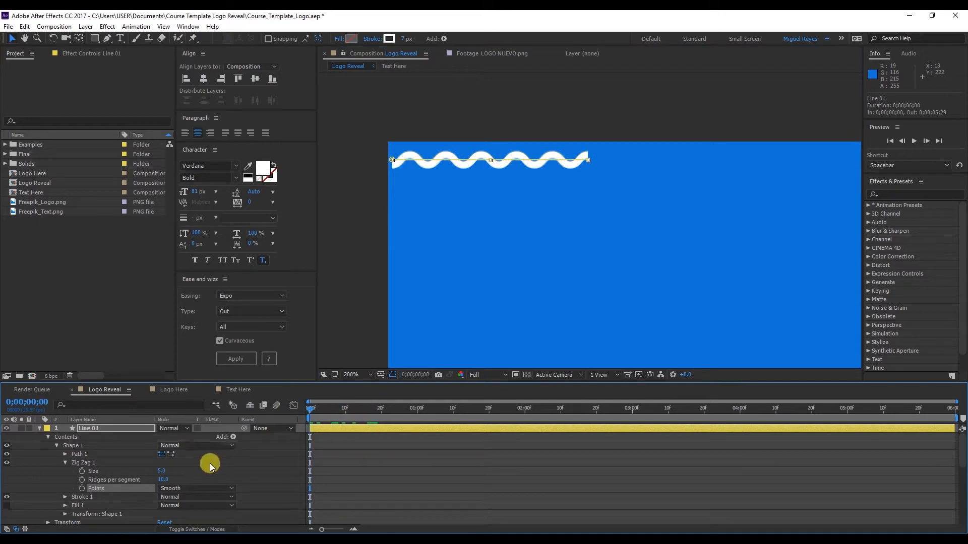
Step: Add Trim Paths to Shape 1 of Line 01 and move Zig Zag 1 below it
{"action": "left_click", "coordinate": [233, 437]}
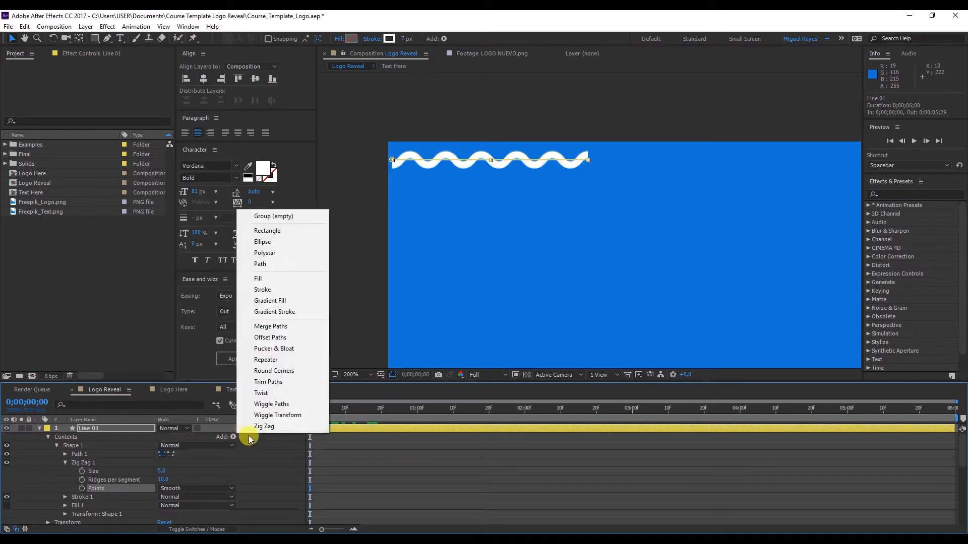
{"action": "left_click", "coordinate": [288, 383]}
{"action": "scroll", "coordinate": [166, 456], "scroll_direction": "down", "scroll_amount": 2}
{"action": "left_click_drag", "start_coordinate": [80, 437], "coordinate": [99, 475]}
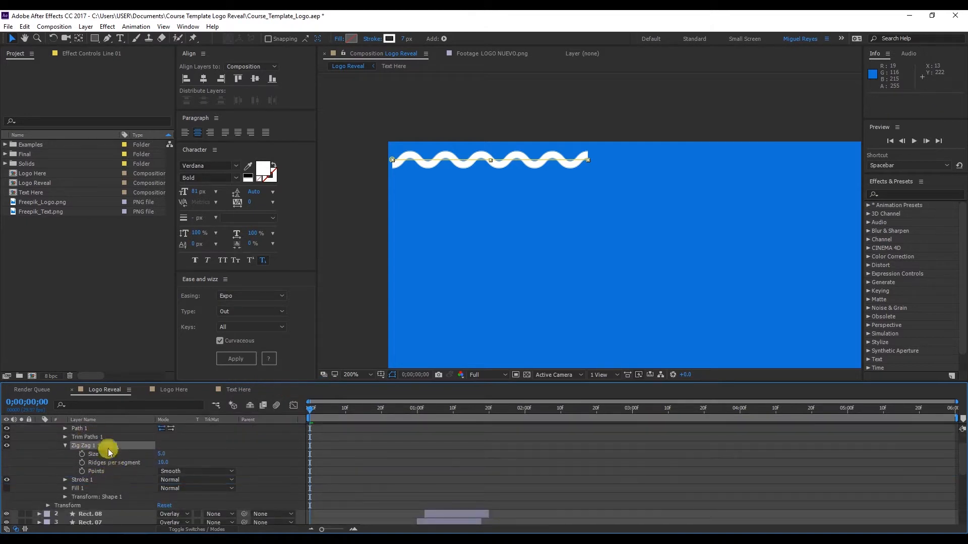
{"action": "scroll", "coordinate": [103, 440], "scroll_direction": "up", "scroll_amount": 2}
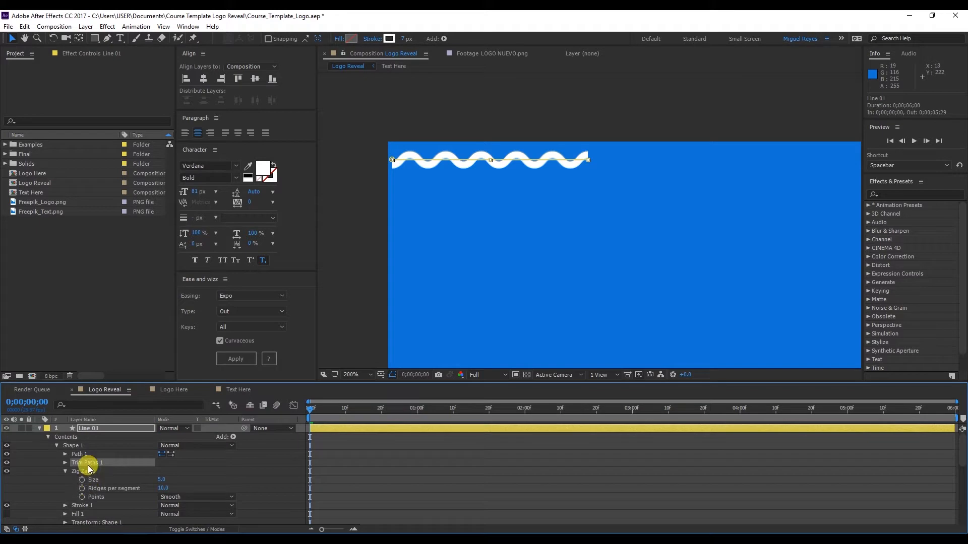
Step: Reveal the Trim Paths properties, try different Start and End values on the wavy line, and undo the change
{"action": "left_click", "coordinate": [66, 463]}
{"action": "scroll", "coordinate": [96, 451], "scroll_direction": "down", "scroll_amount": 2}
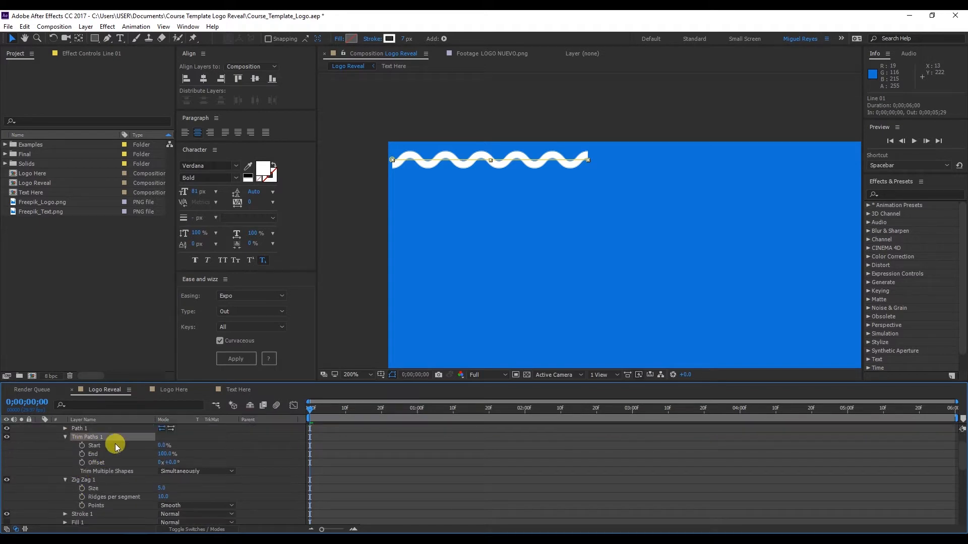
{"action": "mouse_move", "coordinate": [160, 446]}
{"action": "left_mouse_down"}
{"action": "mouse_move", "coordinate": [164, 453]}
{"action": "mouse_move", "coordinate": [146, 456]}
{"action": "mouse_move", "coordinate": [168, 458]}
{"action": "left_mouse_up"}
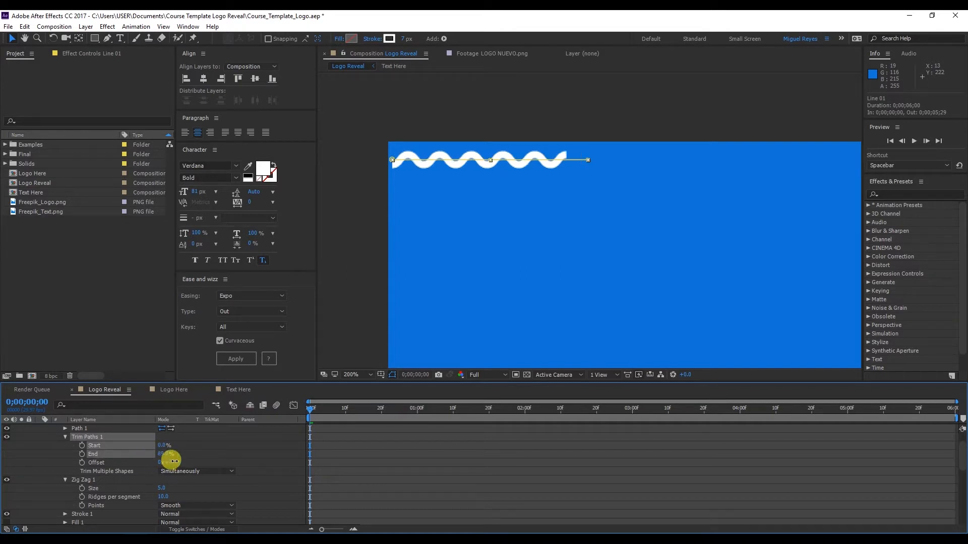
{"action": "key", "text": "ctrl+z"}
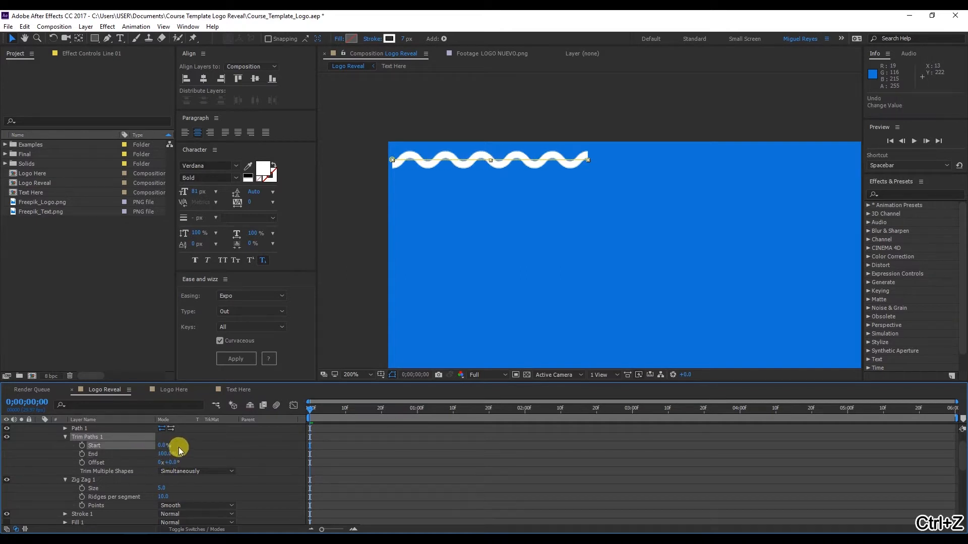
Step: Move Zig Zag 1 above Trim Paths 1 within Shape 1 of Line 01 and try out the Trim Paths Start value
{"action": "left_click", "coordinate": [101, 480]}
{"action": "scroll", "coordinate": [171, 479], "scroll_direction": "up", "scroll_amount": 2}
{"action": "scroll", "coordinate": [121, 464], "scroll_direction": "down", "scroll_amount": 2}
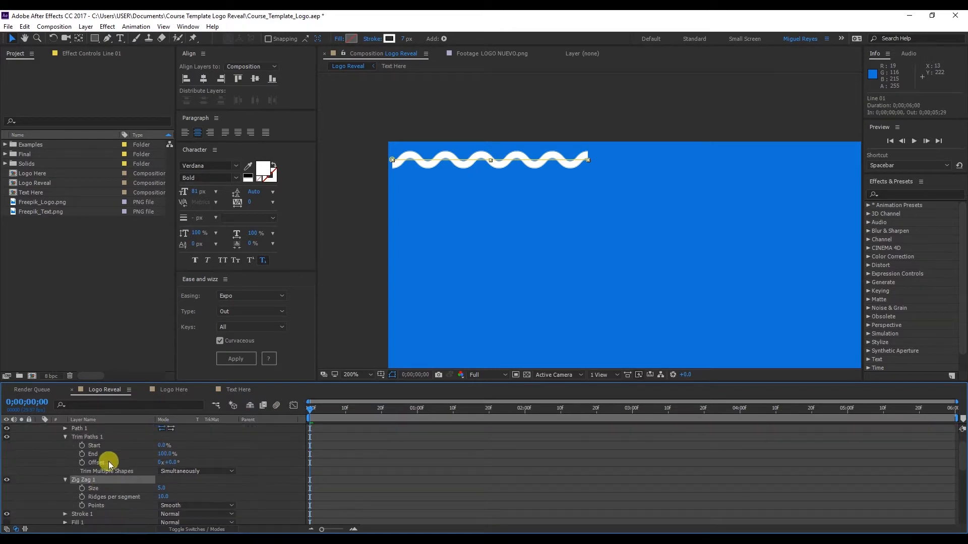
{"action": "left_click", "coordinate": [96, 437]}
{"action": "mouse_move", "coordinate": [112, 442]}
{"action": "left_mouse_down"}
{"action": "mouse_move", "coordinate": [100, 446]}
{"action": "mouse_move", "coordinate": [106, 506]}
{"action": "mouse_move", "coordinate": [112, 443]}
{"action": "left_mouse_up"}
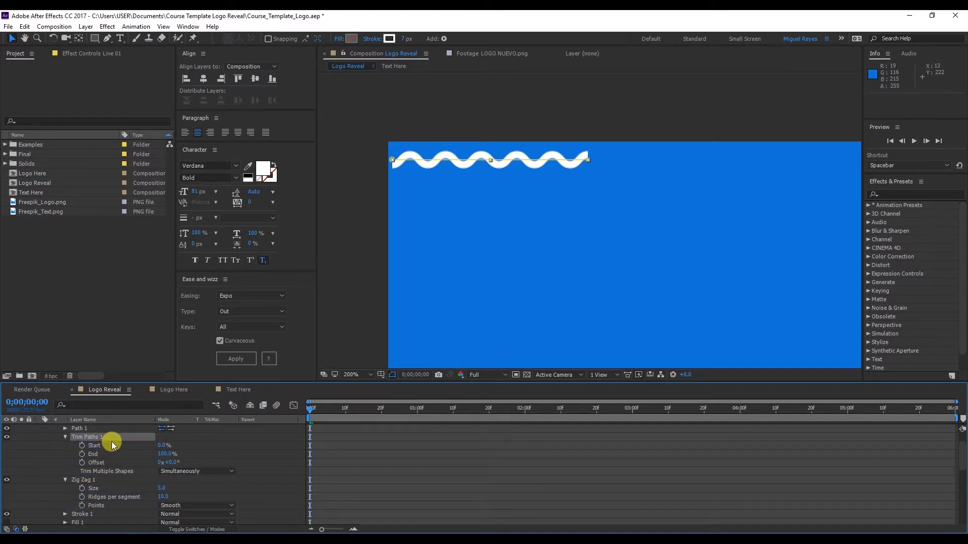
{"action": "left_click", "coordinate": [87, 480]}
{"action": "left_click_drag", "start_coordinate": [96, 481], "coordinate": [101, 437]}
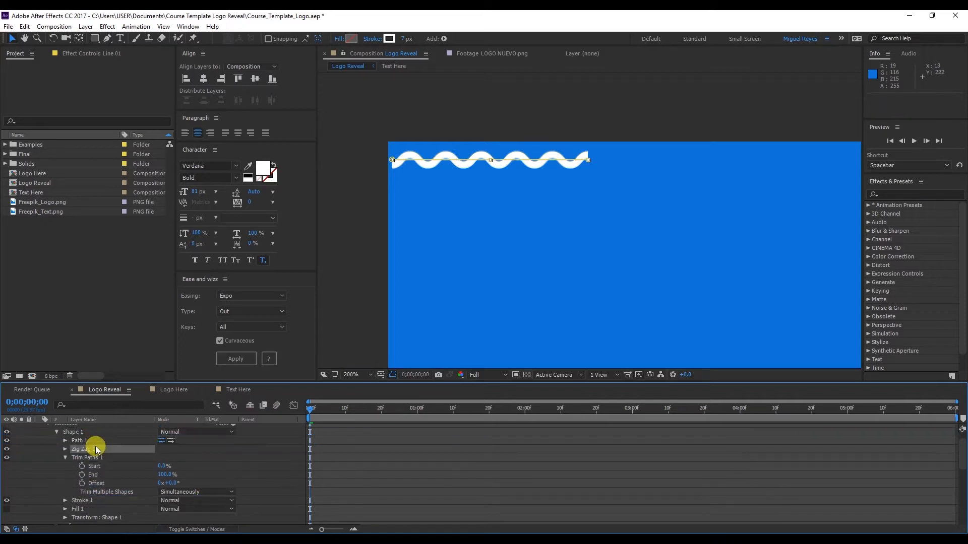
{"action": "left_click", "coordinate": [98, 458]}
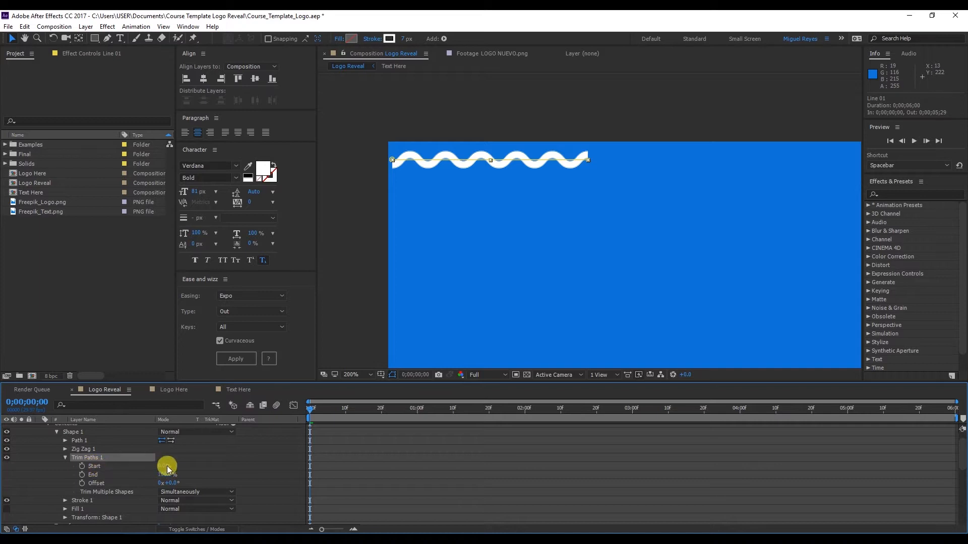
{"action": "mouse_move", "coordinate": [161, 466]}
{"action": "left_mouse_down"}
{"action": "mouse_move", "coordinate": [198, 466]}
{"action": "mouse_move", "coordinate": [156, 466]}
{"action": "left_mouse_up"}
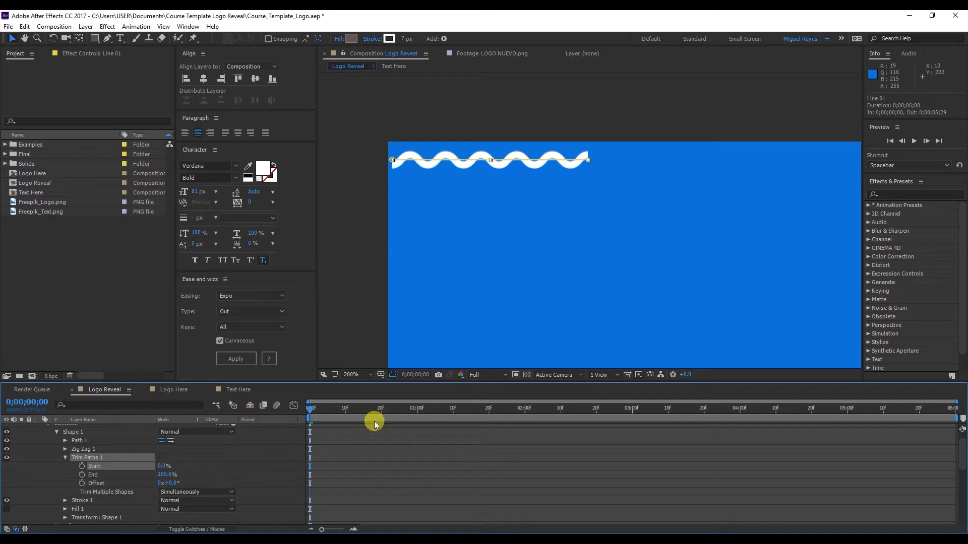
Step: Enable keyframing for the Trim Paths Start and End at the first frame and show only Line 01's keyframed properties
{"action": "left_click", "coordinate": [83, 474]}
{"action": "scroll", "coordinate": [389, 462], "scroll_direction": "up", "scroll_amount": 1}
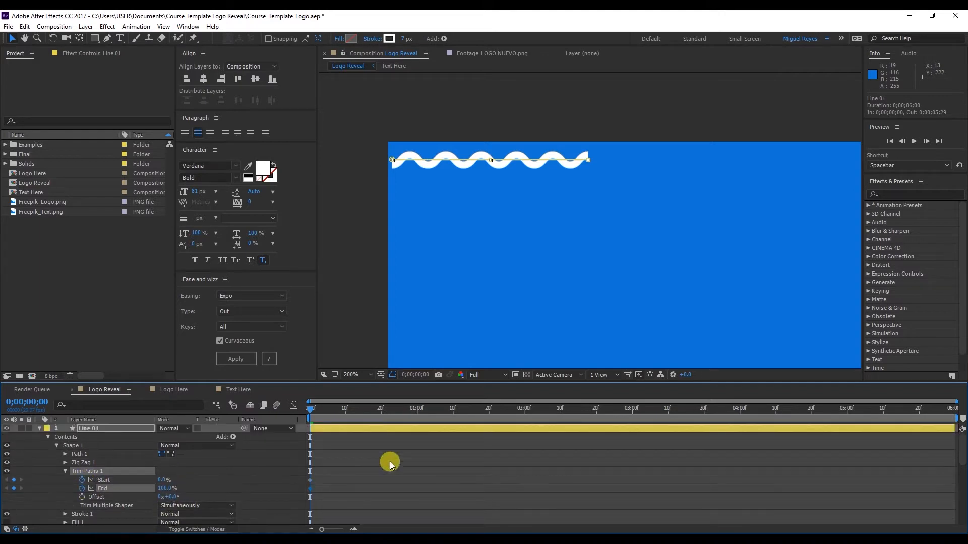
{"action": "key", "text": "u"}
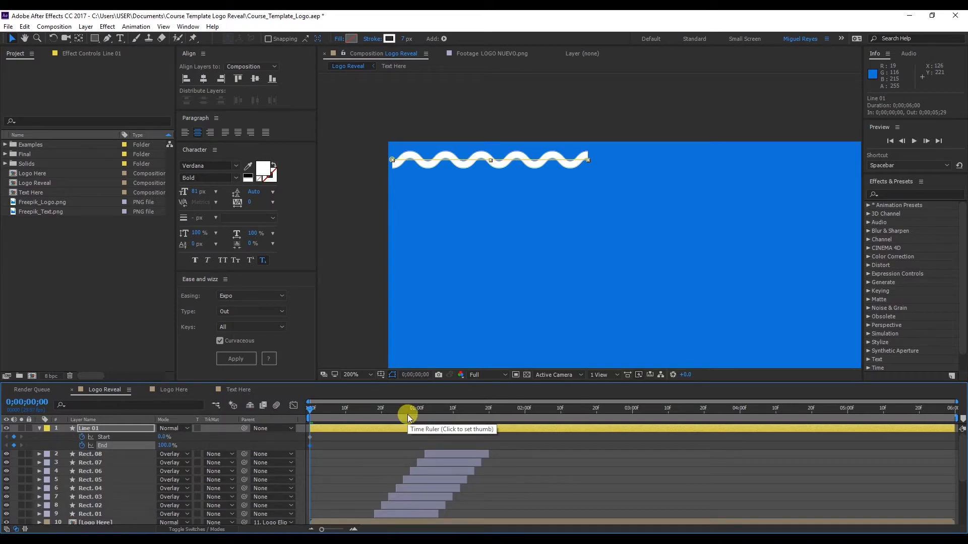
Step: Animate the Trim Paths End of Line 01 from 0% at the first frame to 100% at 0;00;01;20, and scrub through it
{"action": "left_click_drag", "start_coordinate": [409, 407], "coordinate": [489, 410]}
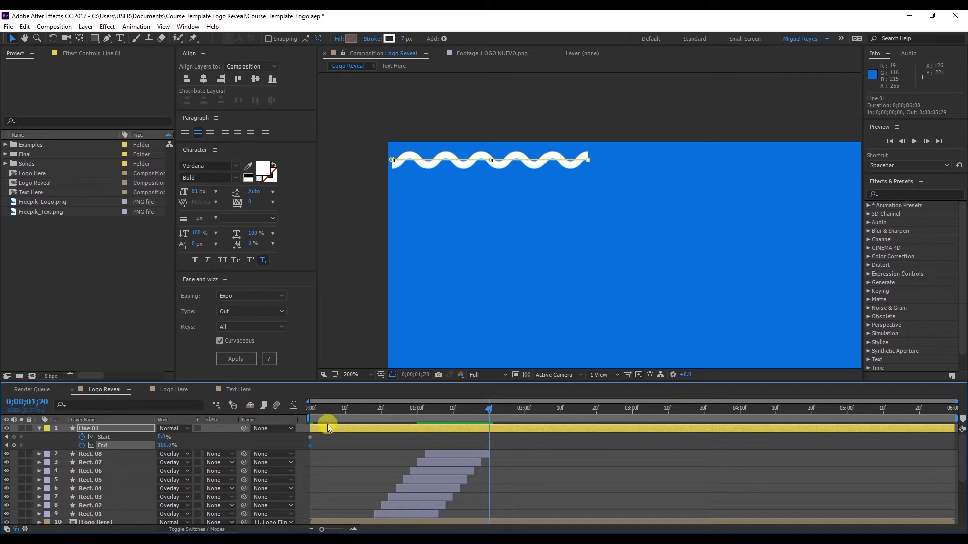
{"action": "left_click", "coordinate": [14, 444]}
{"action": "left_click_drag", "start_coordinate": [176, 444], "coordinate": [116, 450]}
{"action": "left_click_drag", "start_coordinate": [312, 411], "coordinate": [489, 419]}
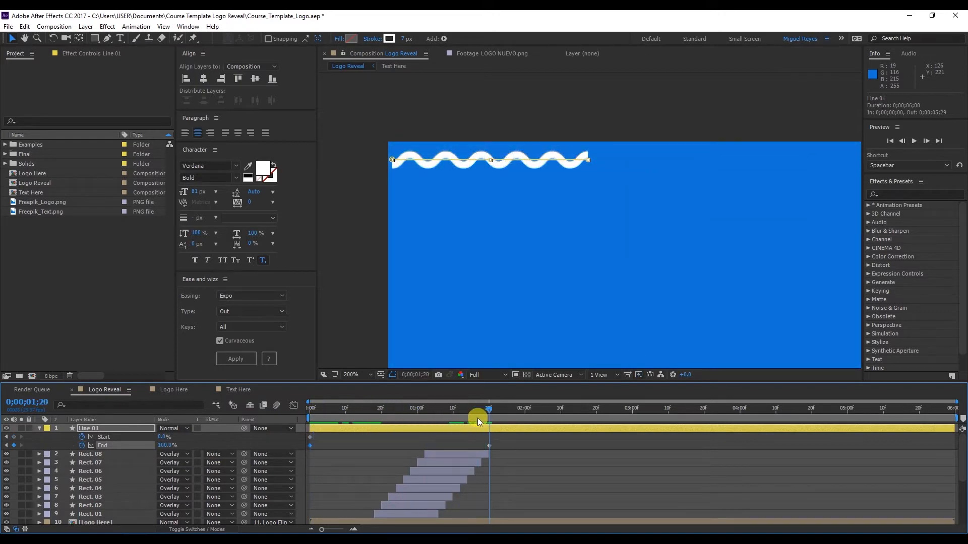
Step: Shift the Trim Paths Start keyframe of Line 01 from the first frame to 0;00;00;12
{"action": "left_click", "coordinate": [114, 437]}
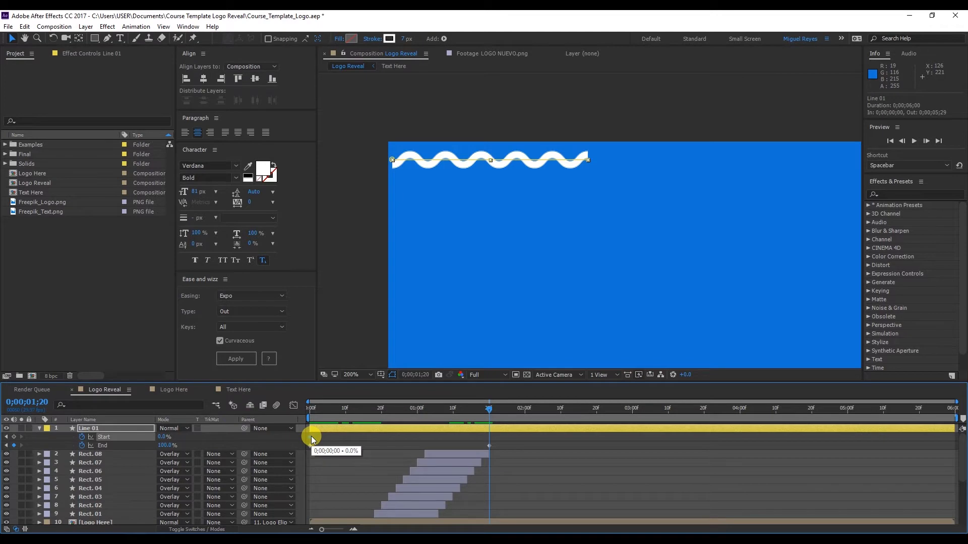
{"action": "mouse_move", "coordinate": [310, 436]}
{"action": "left_mouse_down"}
{"action": "mouse_move", "coordinate": [368, 410]}
{"action": "mouse_move", "coordinate": [353, 413]}
{"action": "mouse_move", "coordinate": [352, 438]}
{"action": "left_mouse_up"}
{"action": "left_click", "coordinate": [359, 439]}
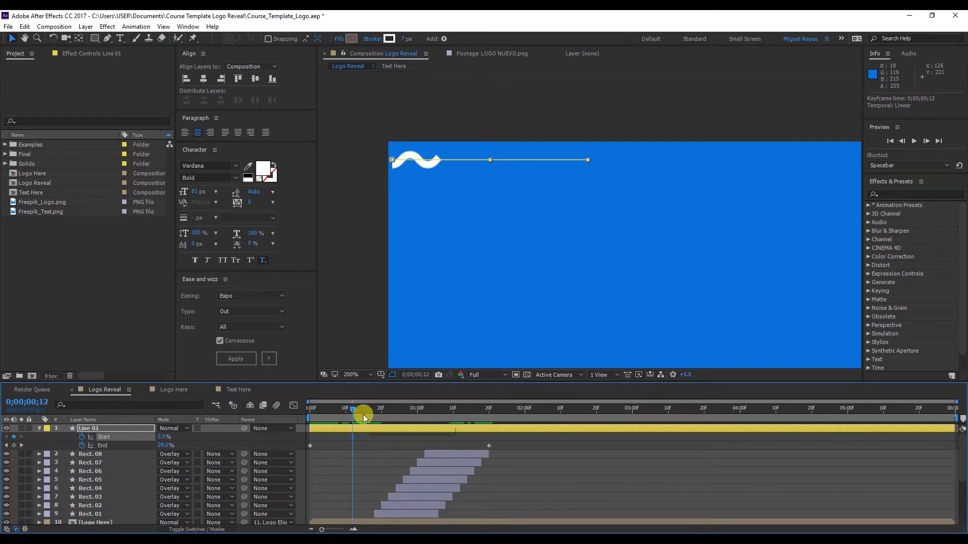
Step: Add a Start keyframe of 100% at 0;00;01;20 on Line 01 and play the animation from the beginning
{"action": "left_click_drag", "start_coordinate": [395, 415], "coordinate": [489, 413]}
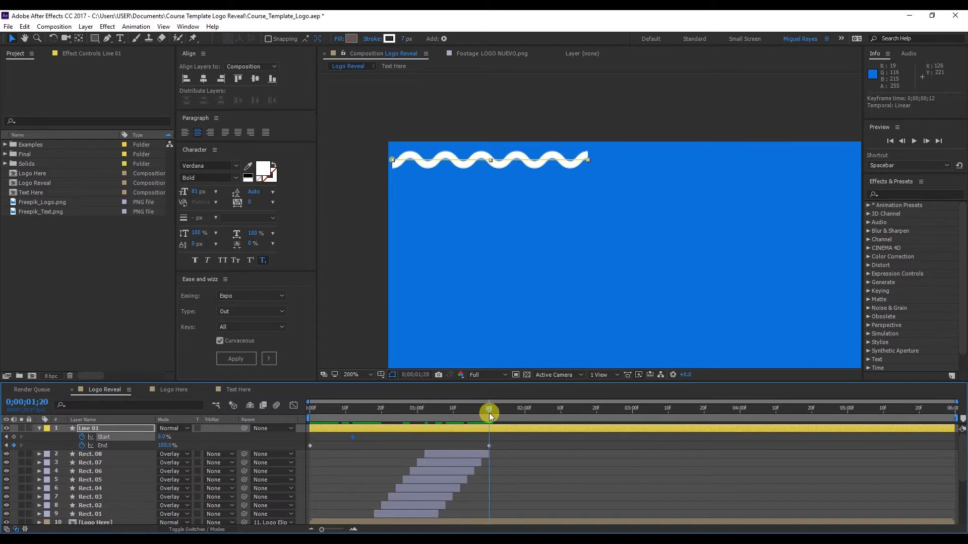
{"action": "left_click", "coordinate": [14, 437]}
{"action": "left_click", "coordinate": [355, 414]}
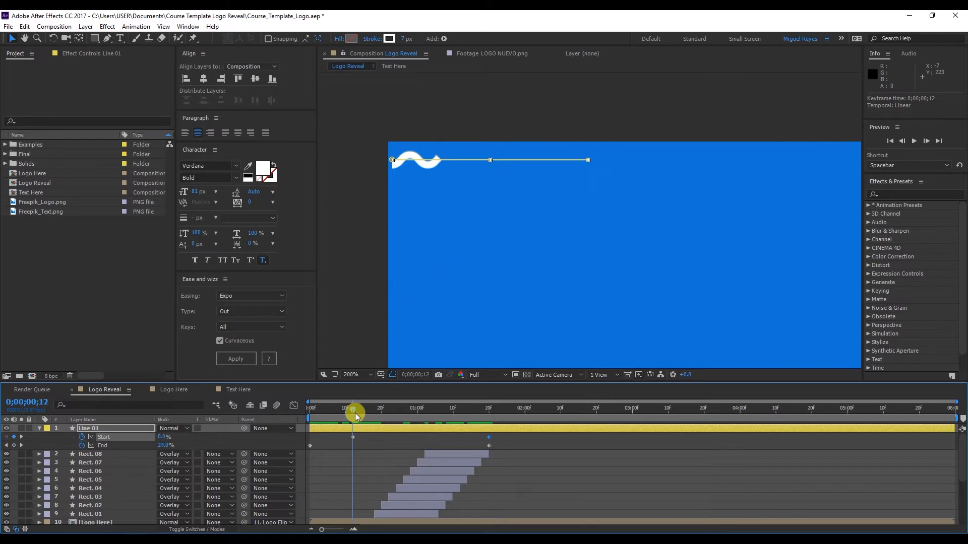
{"action": "left_click_drag", "start_coordinate": [354, 414], "coordinate": [487, 422]}
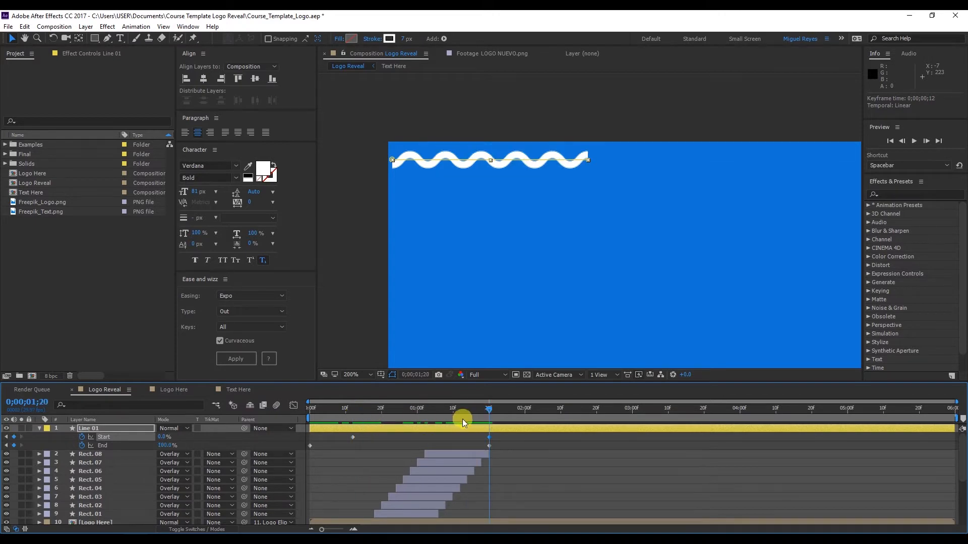
{"action": "left_click_drag", "start_coordinate": [159, 438], "coordinate": [206, 432]}
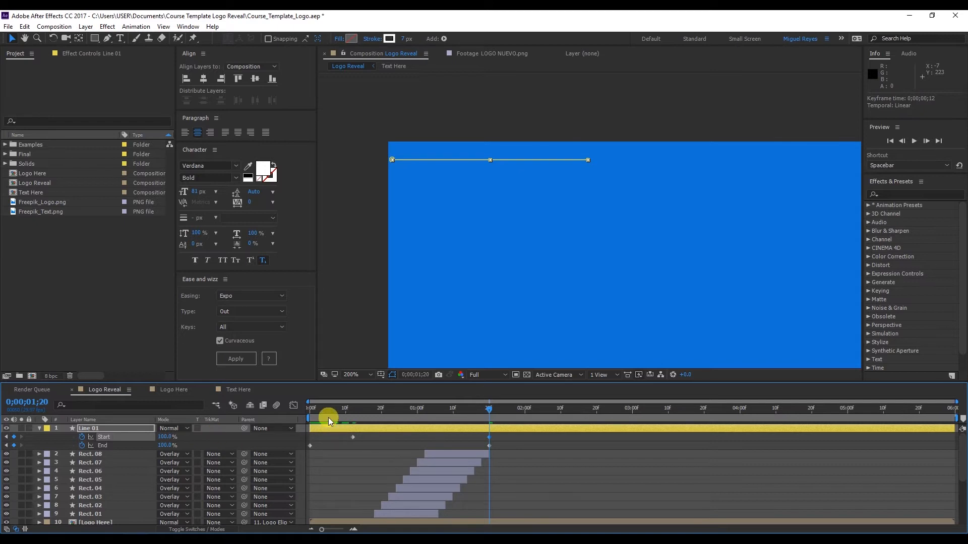
{"action": "left_click", "coordinate": [309, 410]}
{"action": "key", "text": "space"}
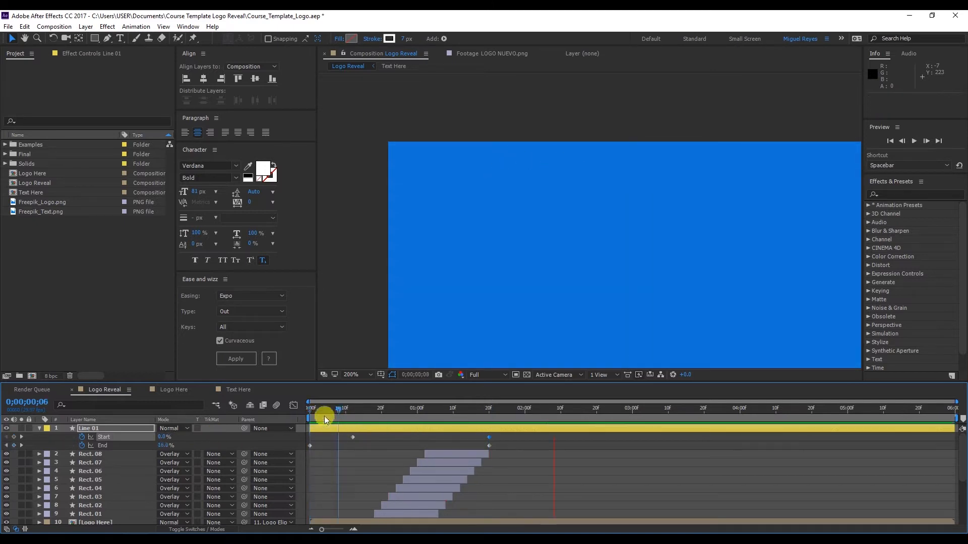
Step: Apply Easy Ease to all four Start and End keyframes of Line 01 and preview the eased motion
{"action": "left_click", "coordinate": [466, 440]}
{"action": "left_click_drag", "start_coordinate": [505, 433], "coordinate": [303, 453]}
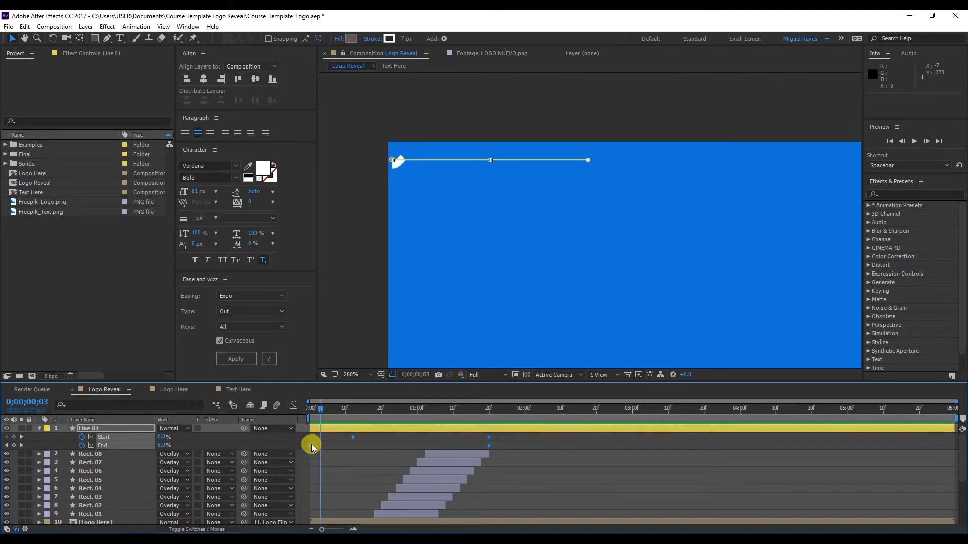
{"action": "right_click", "coordinate": [311, 446]}
{"action": "mouse_move", "coordinate": [337, 442]}
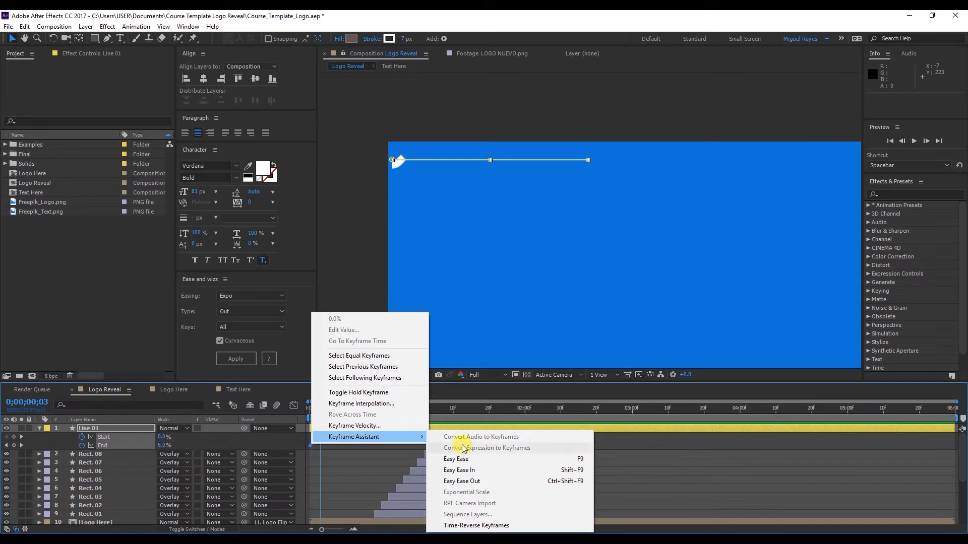
{"action": "left_click", "coordinate": [479, 459]}
{"action": "key", "text": "space"}
{"action": "left_click_drag", "start_coordinate": [353, 416], "coordinate": [428, 414]}
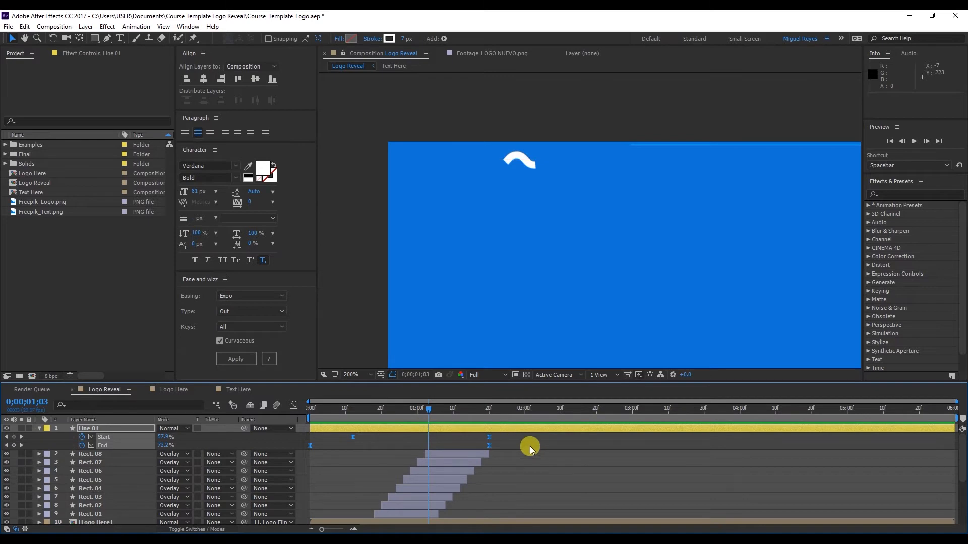
{"action": "left_click", "coordinate": [530, 448]}
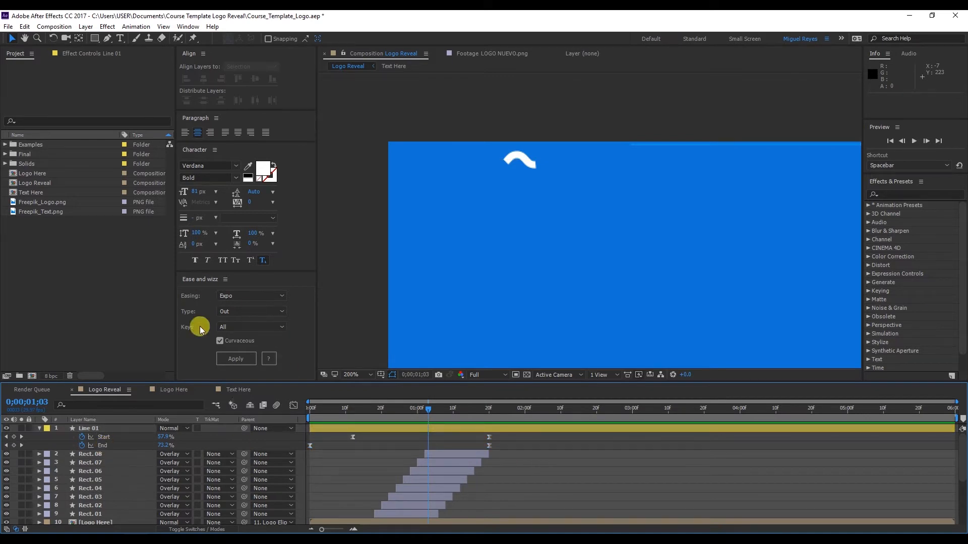
Step: Display Line 01's Trim Paths End property in the Graph Editor with Edit Speed Graph as the graph type
{"action": "left_click", "coordinate": [233, 301]}
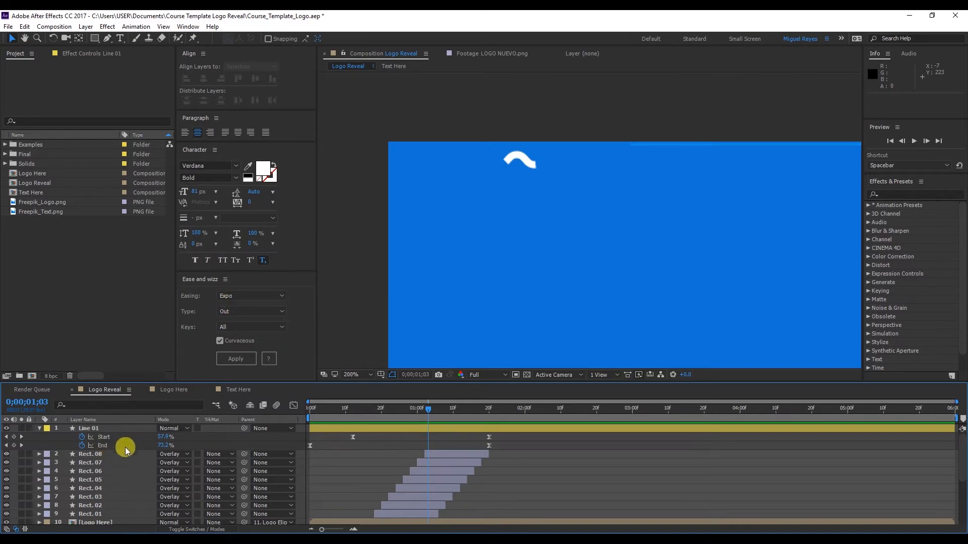
{"action": "left_click", "coordinate": [103, 445]}
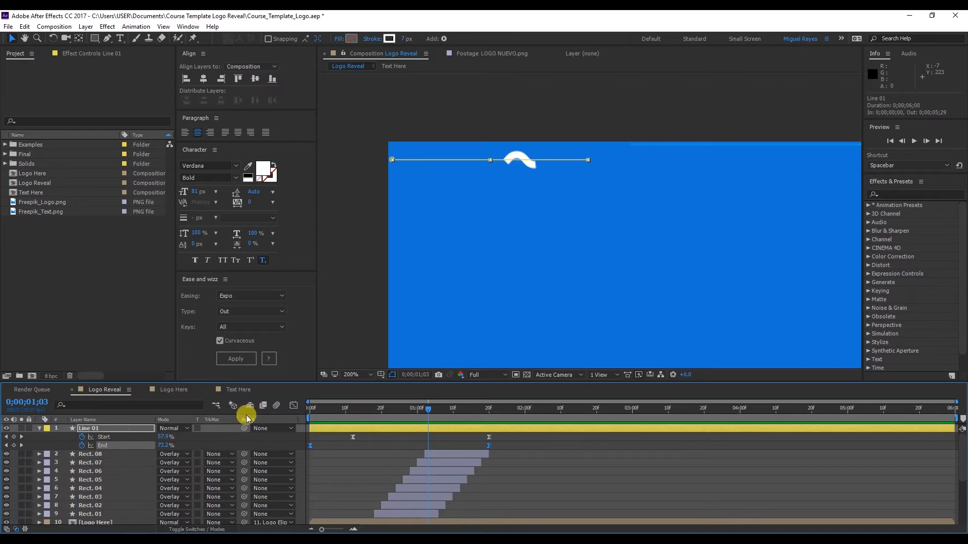
{"action": "left_click", "coordinate": [293, 406]}
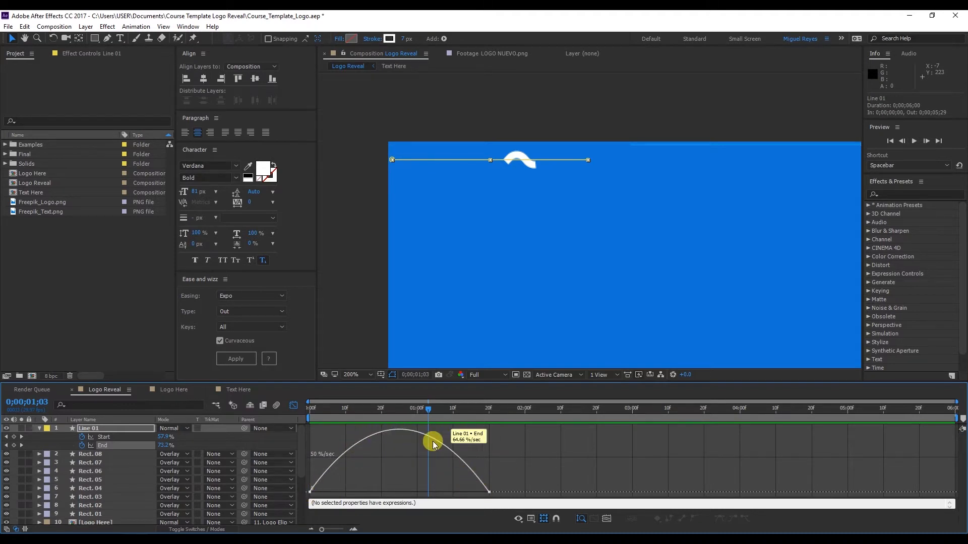
{"action": "left_click", "coordinate": [519, 520]}
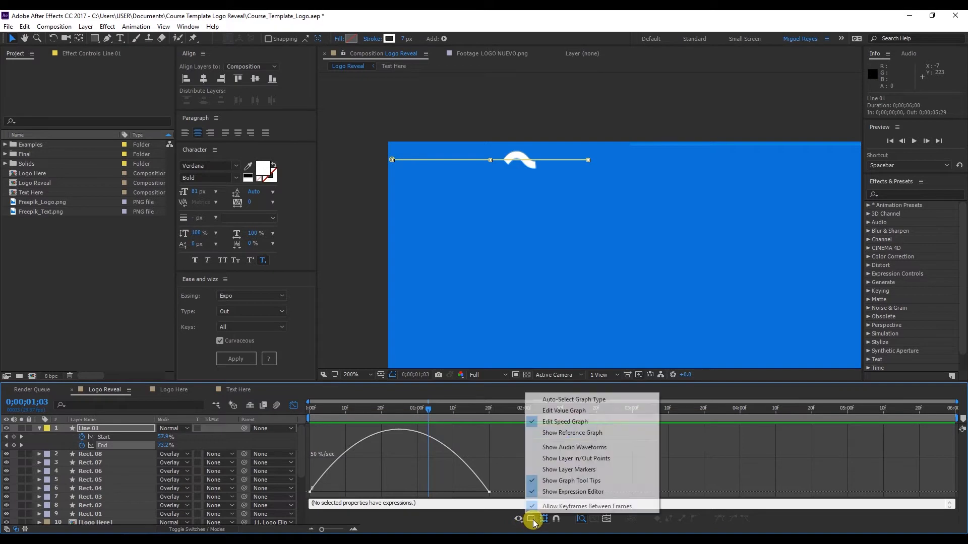
{"action": "left_click", "coordinate": [561, 424]}
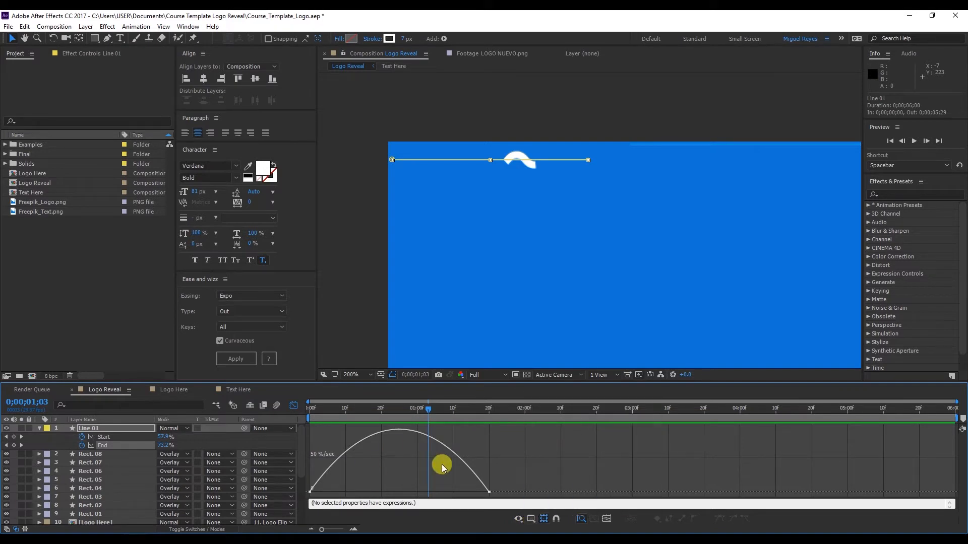
Step: Lengthen both easing handles of the End speed curve toward its middle to form a sharp central peak, and preview the motion
{"action": "left_click", "coordinate": [316, 487]}
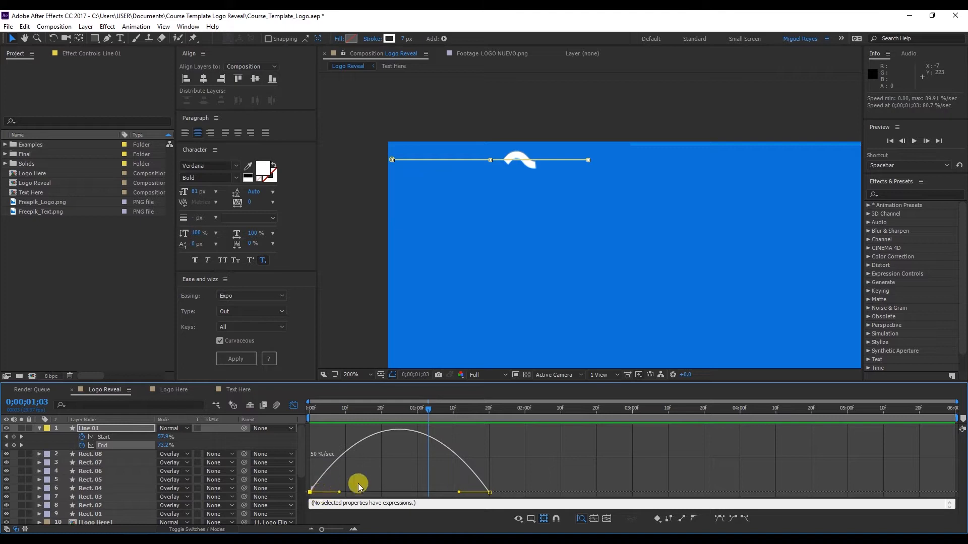
{"action": "left_click_drag", "start_coordinate": [340, 493], "coordinate": [394, 497]}
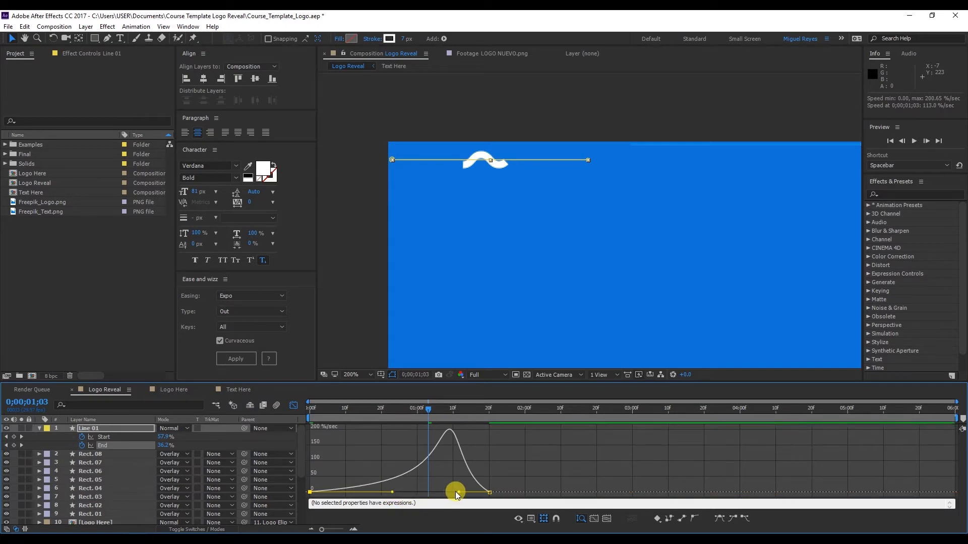
{"action": "left_click_drag", "start_coordinate": [456, 492], "coordinate": [414, 492]}
{"action": "key", "text": "space"}
{"action": "left_click_drag", "start_coordinate": [331, 414], "coordinate": [367, 410]}
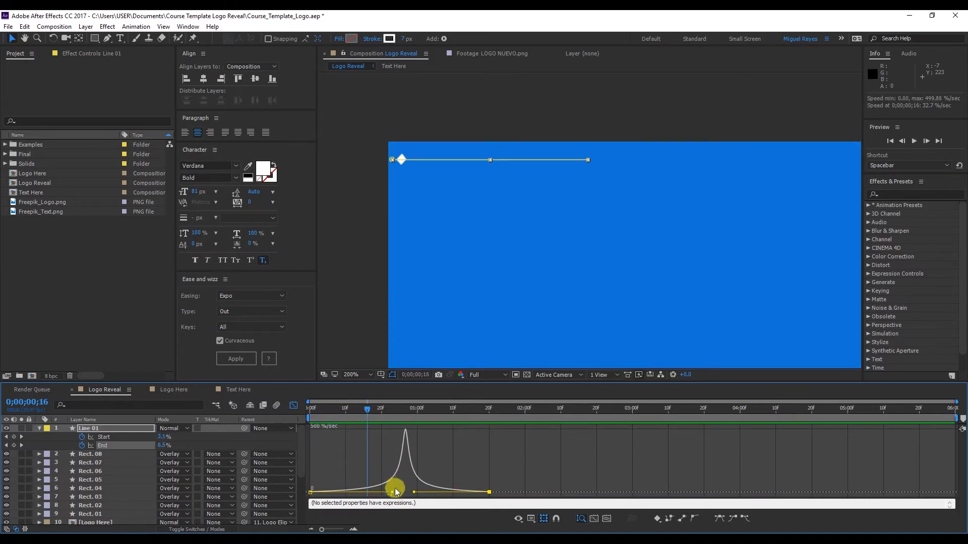
Step: Soften the End speed curve by shortening both handles, with about 68% influence on the last keyframe, then preview it and leave the Graph Editor
{"action": "left_click_drag", "start_coordinate": [393, 492], "coordinate": [428, 493]}
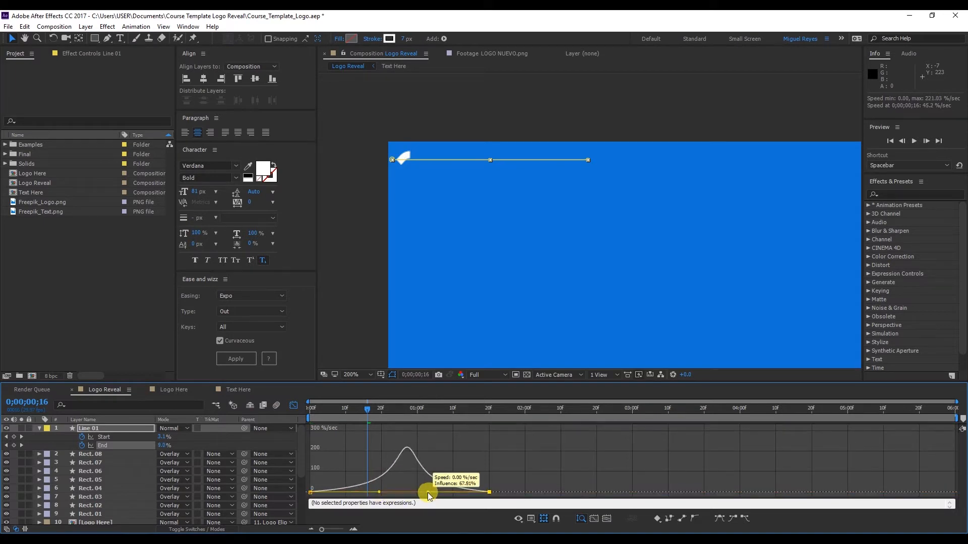
{"action": "key", "text": "space"}
{"action": "key", "text": "space"}
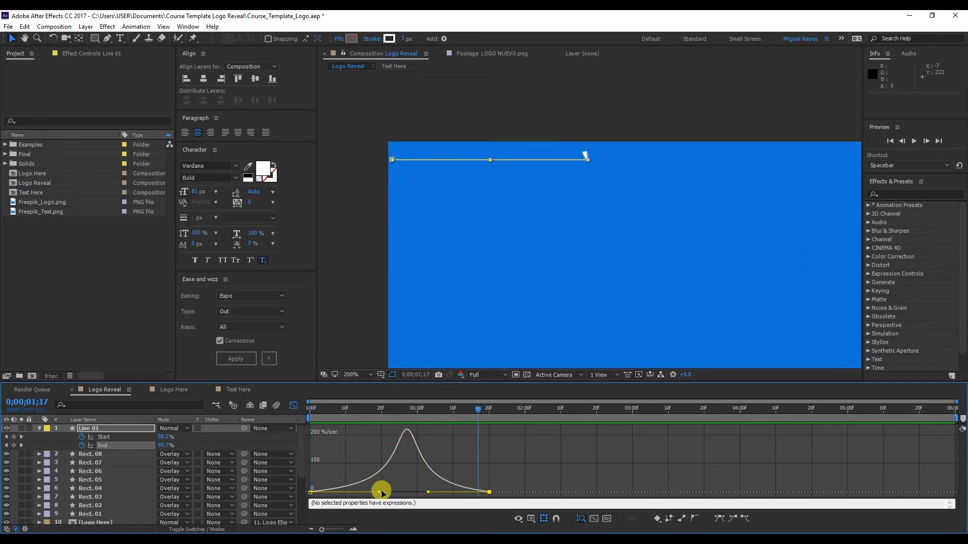
{"action": "left_click_drag", "start_coordinate": [379, 493], "coordinate": [375, 493]}
{"action": "left_click_drag", "start_coordinate": [351, 412], "coordinate": [304, 413]}
{"action": "key", "text": "space"}
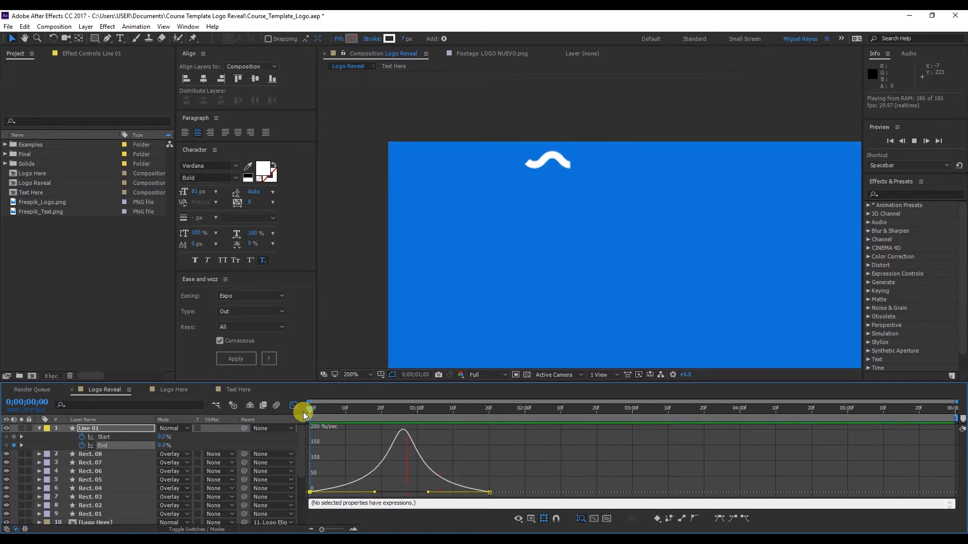
{"action": "left_click", "coordinate": [293, 406]}
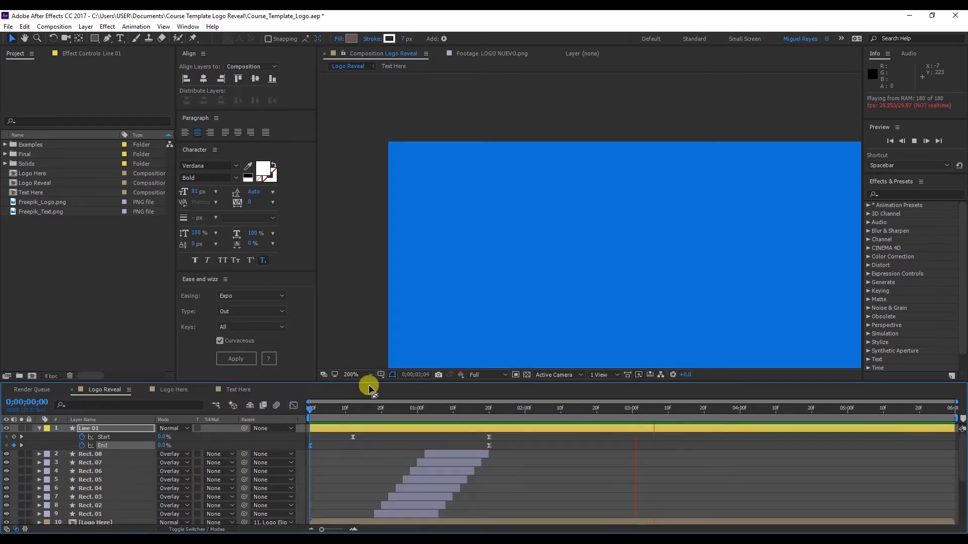
Step: Copy all four Start and End keyframes of Line 01 and paste them at 0;00;01;23 to repeat the line animation
{"action": "left_click", "coordinate": [363, 409]}
{"action": "left_click_drag", "start_coordinate": [373, 416], "coordinate": [488, 412]}
{"action": "scroll", "coordinate": [589, 309], "scroll_direction": "down", "scroll_amount": 1}
{"action": "left_click_drag", "start_coordinate": [698, 279], "coordinate": [566, 201]}
{"action": "scroll", "coordinate": [488, 209], "scroll_direction": "down", "scroll_amount": 1}
{"action": "scroll", "coordinate": [447, 133], "scroll_direction": "up", "scroll_amount": 1}
{"action": "left_click_drag", "start_coordinate": [459, 142], "coordinate": [521, 224]}
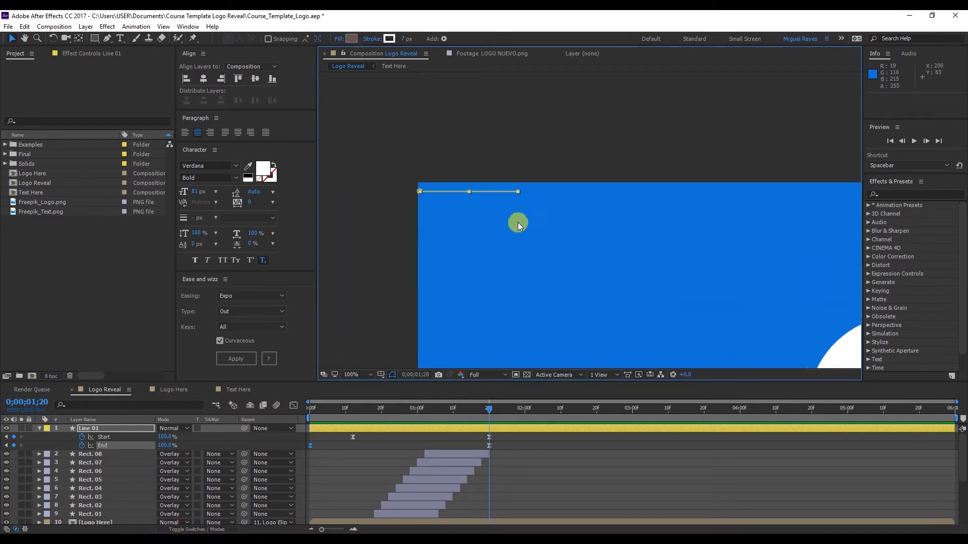
{"action": "left_click_drag", "start_coordinate": [503, 437], "coordinate": [311, 451]}
{"action": "key", "text": "ctrl+c"}
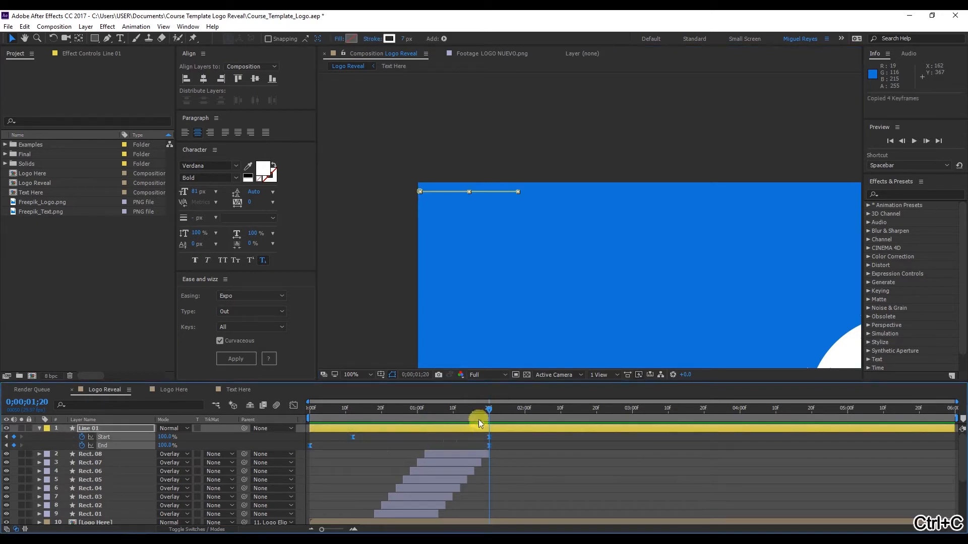
{"action": "left_click_drag", "start_coordinate": [485, 411], "coordinate": [498, 409]}
{"action": "key", "text": "ctrl+v"}
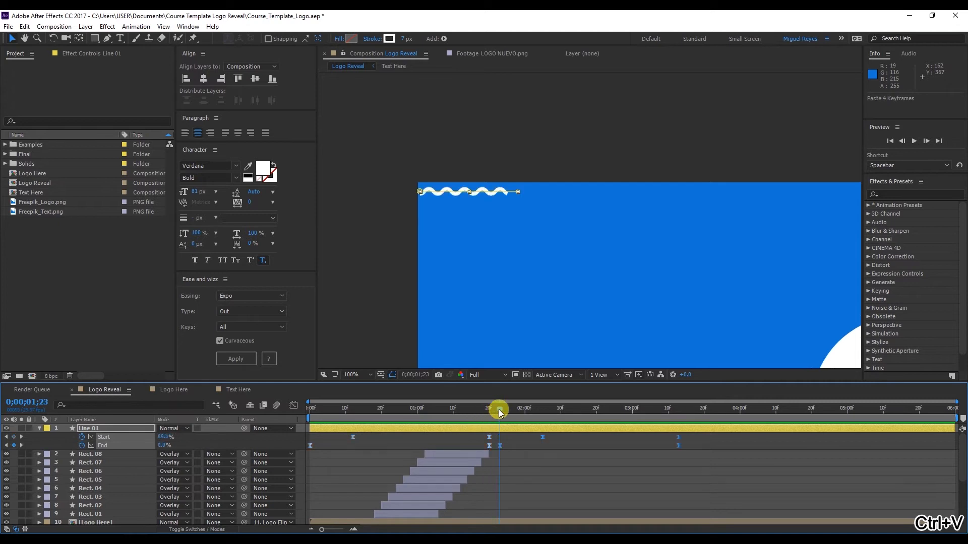
Step: Preview the repeated line animation, then undo the pasted Start and End keyframes on Line 01
{"action": "key", "text": "space"}
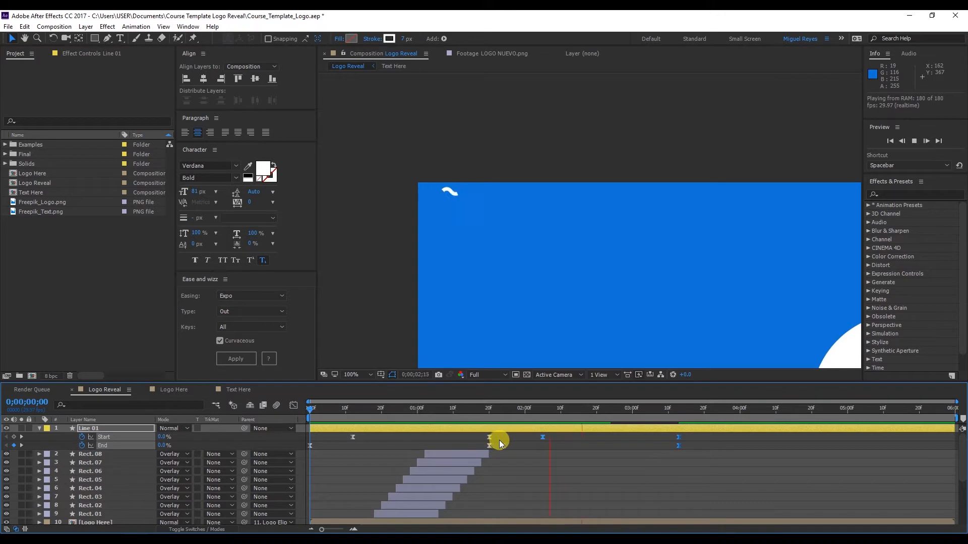
{"action": "left_click_drag", "start_coordinate": [492, 409], "coordinate": [494, 410]}
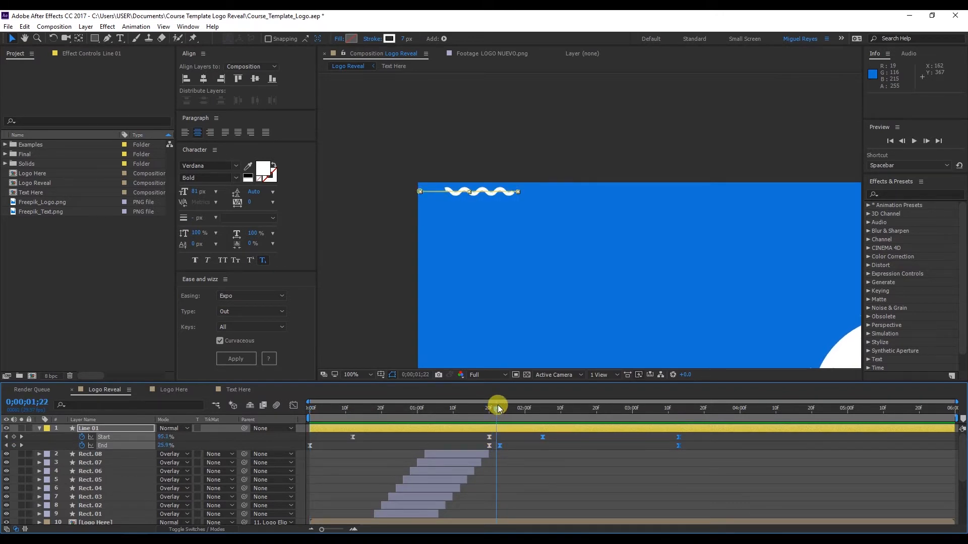
{"action": "key", "text": "ctrl+z"}
{"action": "left_click", "coordinate": [497, 406]}
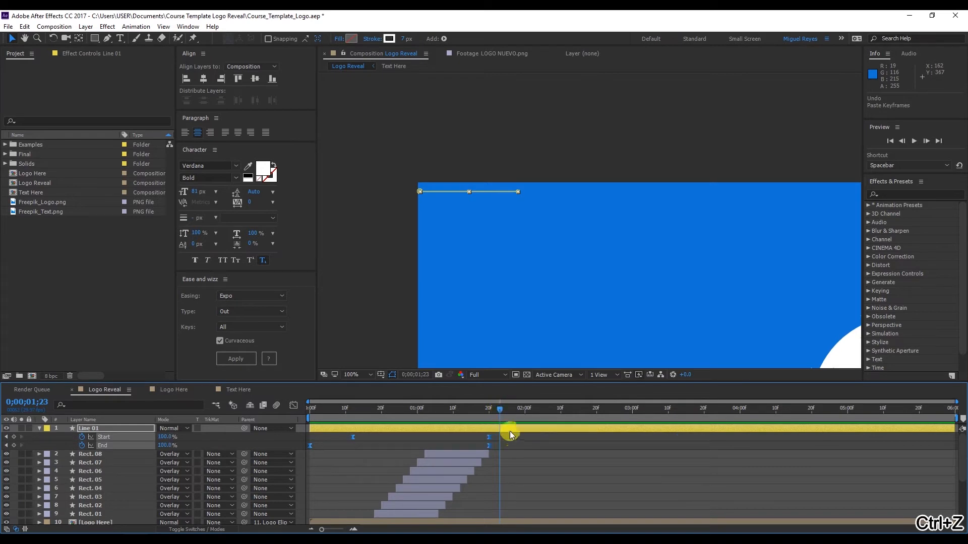
Step: Try to repeat the line with a duplicate of Line 01 starting just before the original's last keyframes, then delete the duplicate
{"action": "left_click", "coordinate": [509, 431]}
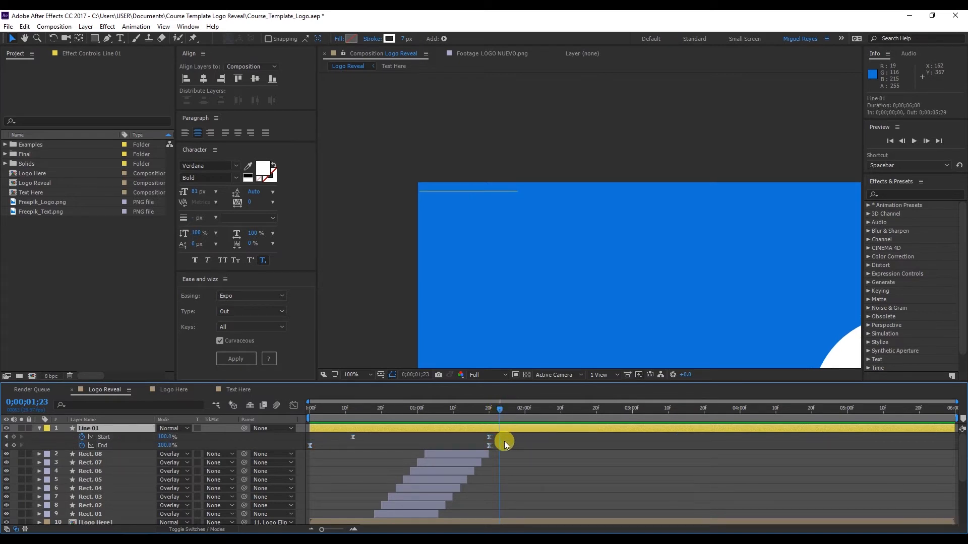
{"action": "key", "text": "ctrl+d"}
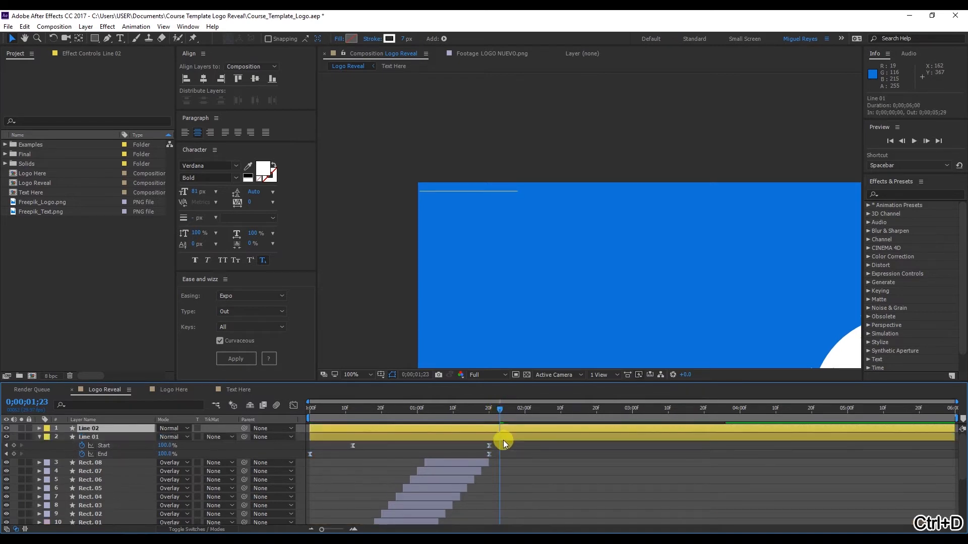
{"action": "key", "text": "u"}
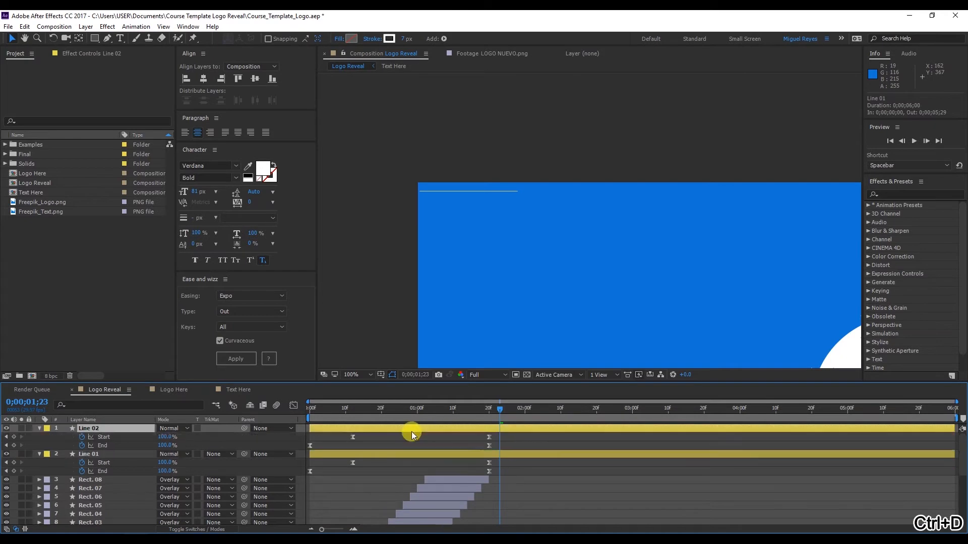
{"action": "left_click_drag", "start_coordinate": [383, 430], "coordinate": [561, 434]}
{"action": "key", "text": "Home"}
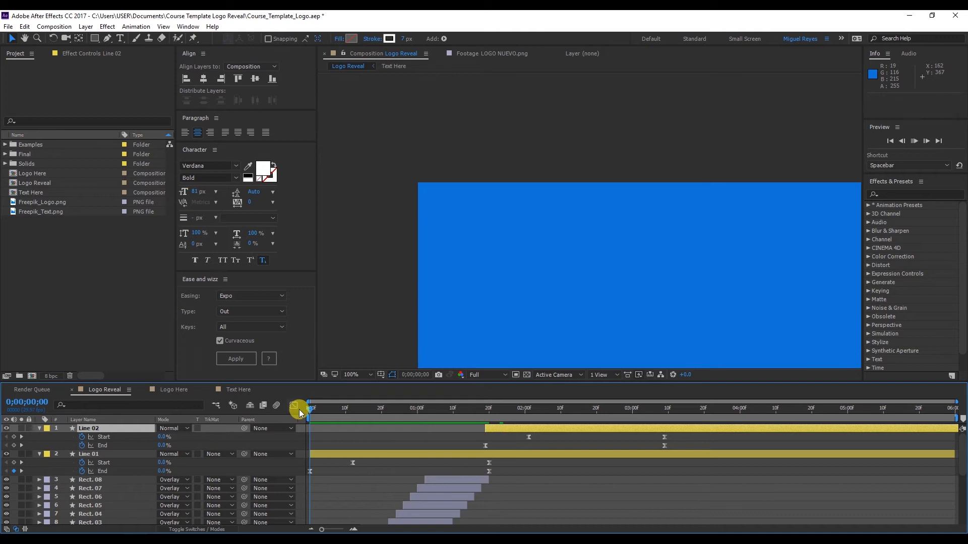
{"action": "key", "text": "space"}
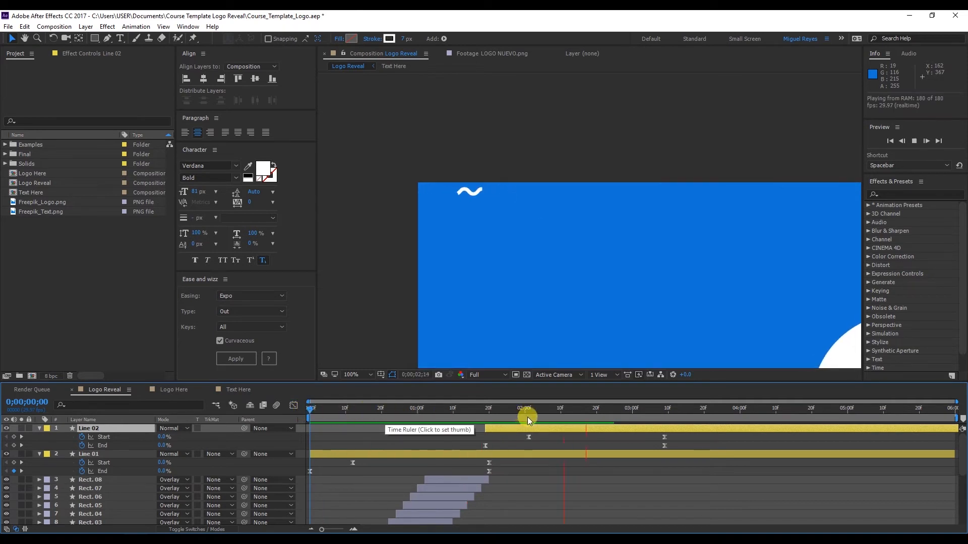
{"action": "left_click", "coordinate": [539, 409]}
{"action": "left_click", "coordinate": [548, 410]}
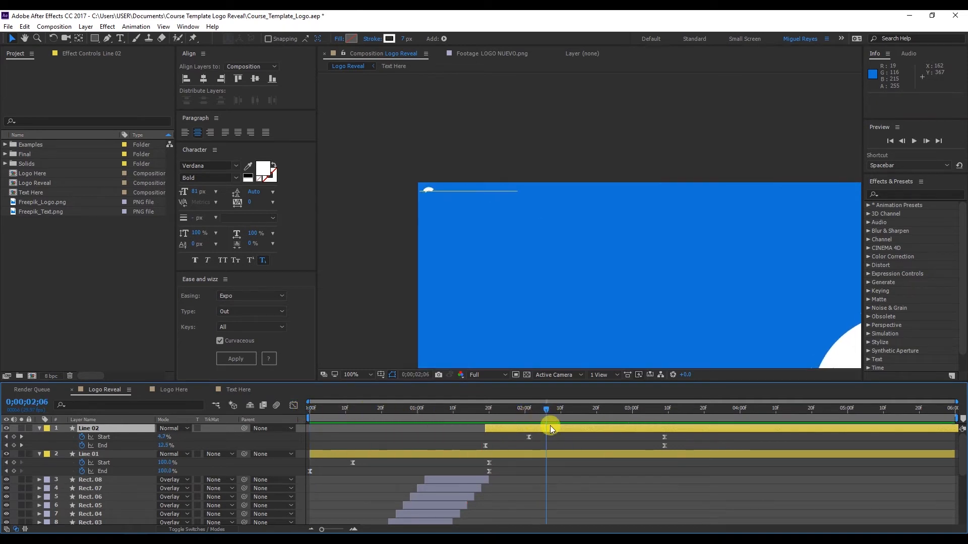
{"action": "key", "text": "Delete"}
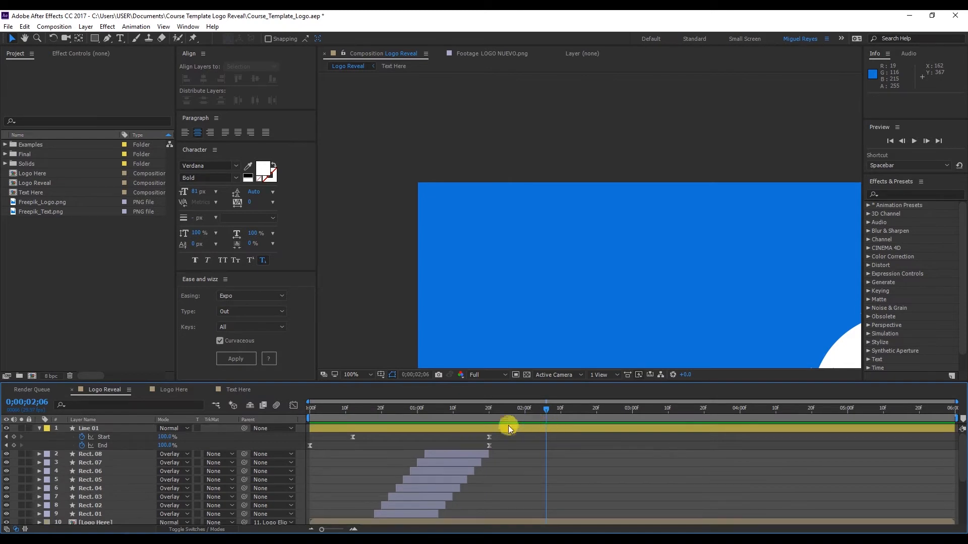
Step: Add the expression loopOut(type = "cycle", numKeyframes = 0) to the Trim Paths Start property of Line 01
{"action": "scroll", "coordinate": [547, 238], "scroll_direction": "down", "scroll_amount": 3}
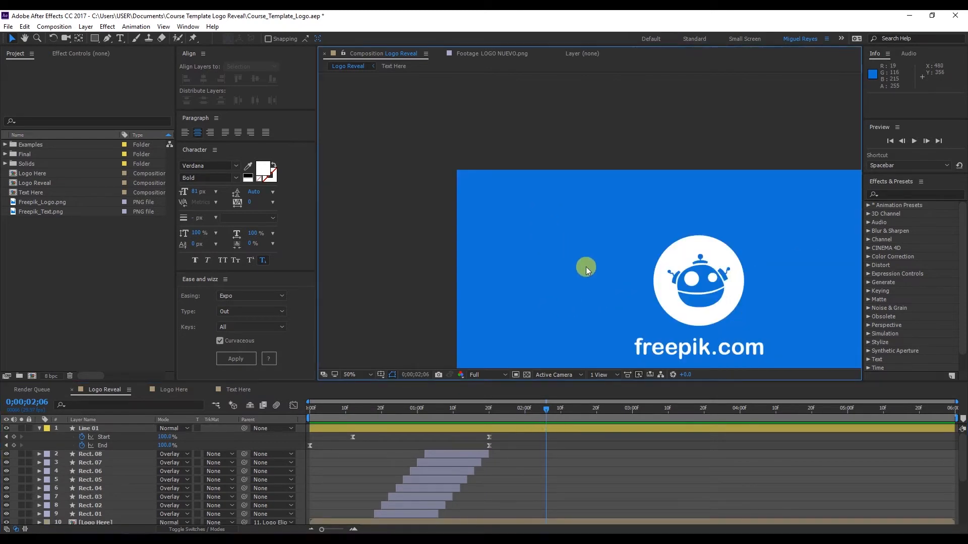
{"action": "left_click", "coordinate": [468, 430]}
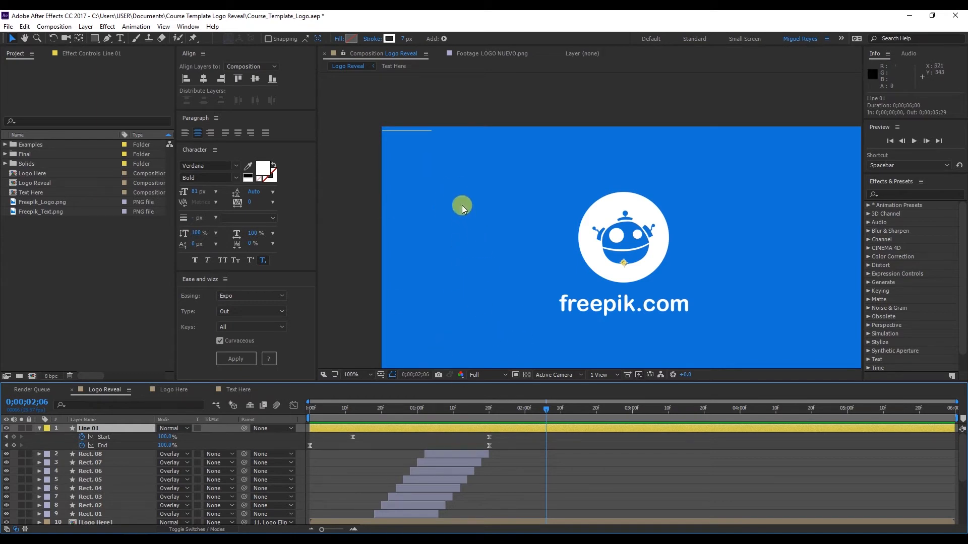
{"action": "scroll", "coordinate": [460, 205], "scroll_direction": "up", "scroll_amount": 2}
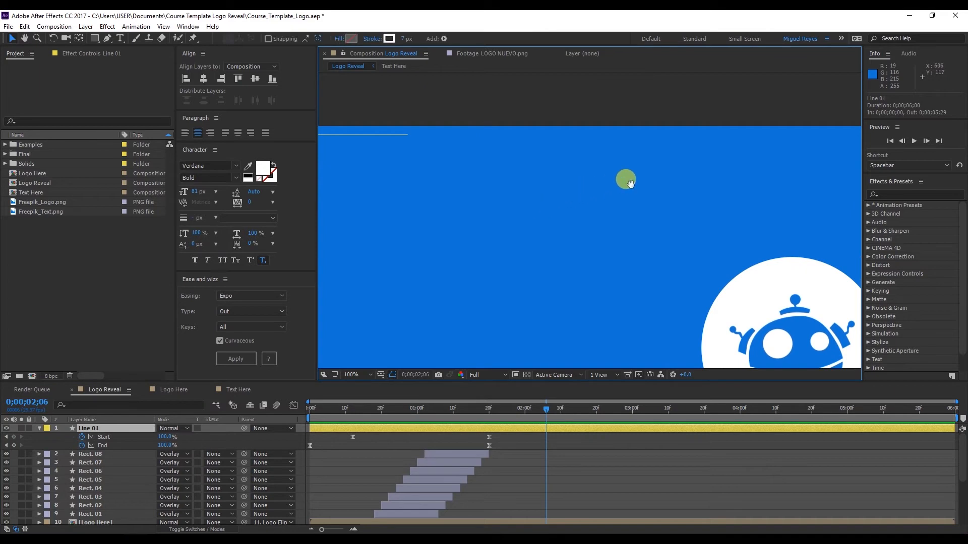
{"action": "left_click_drag", "start_coordinate": [505, 183], "coordinate": [561, 177]}
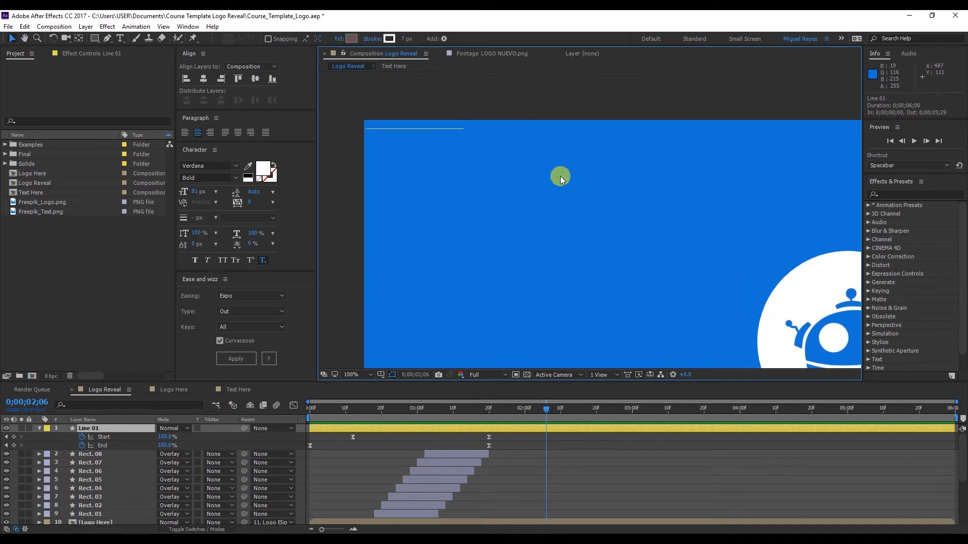
{"action": "left_click", "coordinate": [83, 437], "text": "alt"}
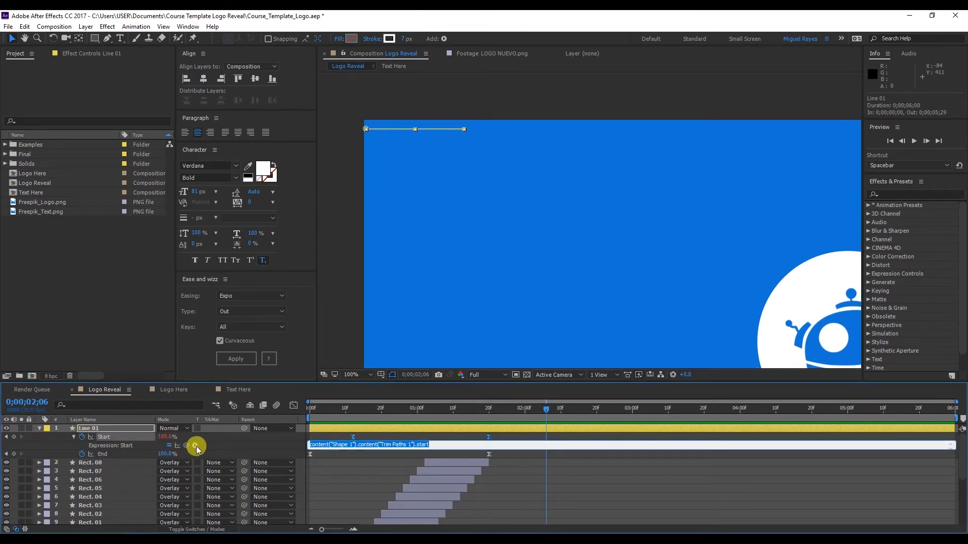
{"action": "left_click", "coordinate": [196, 446]}
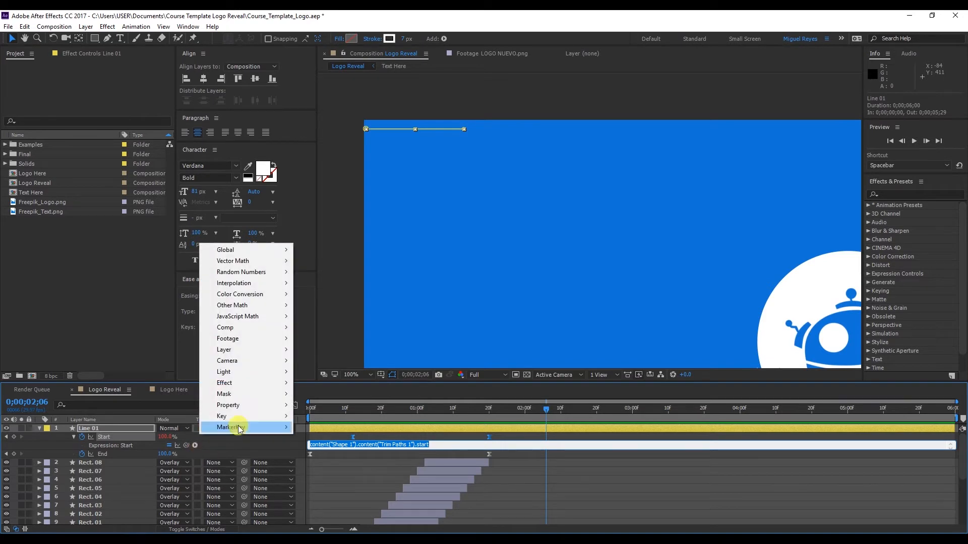
{"action": "mouse_move", "coordinate": [242, 406]}
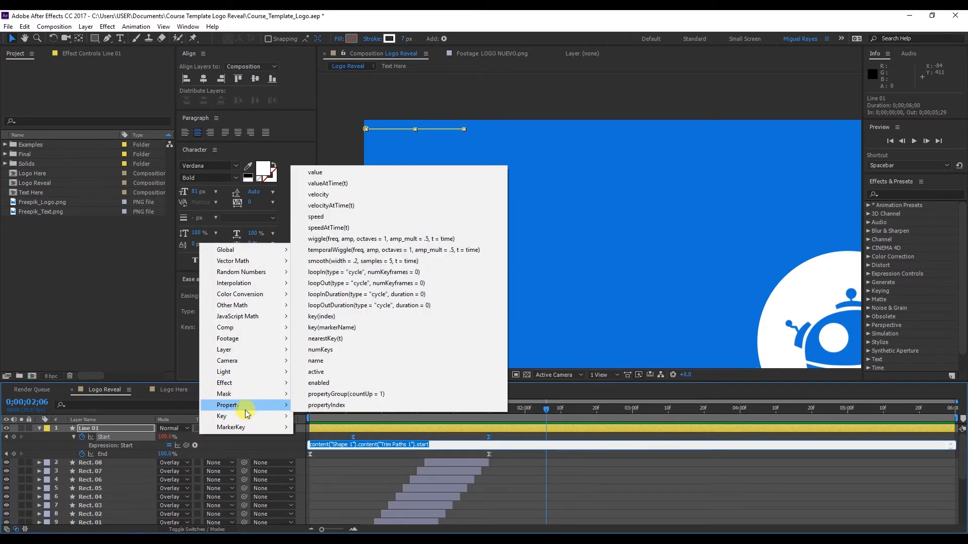
{"action": "left_click", "coordinate": [361, 284]}
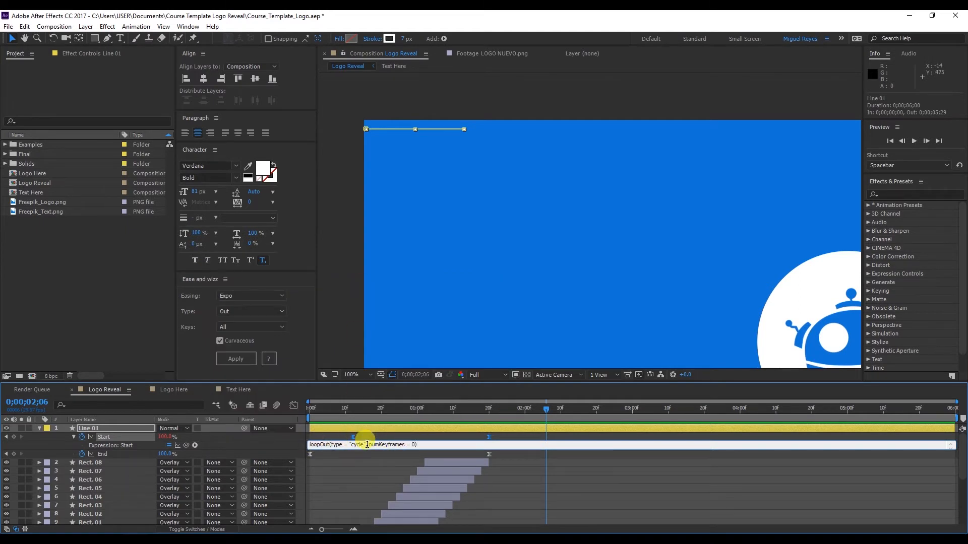
{"action": "left_click", "coordinate": [86, 456]}
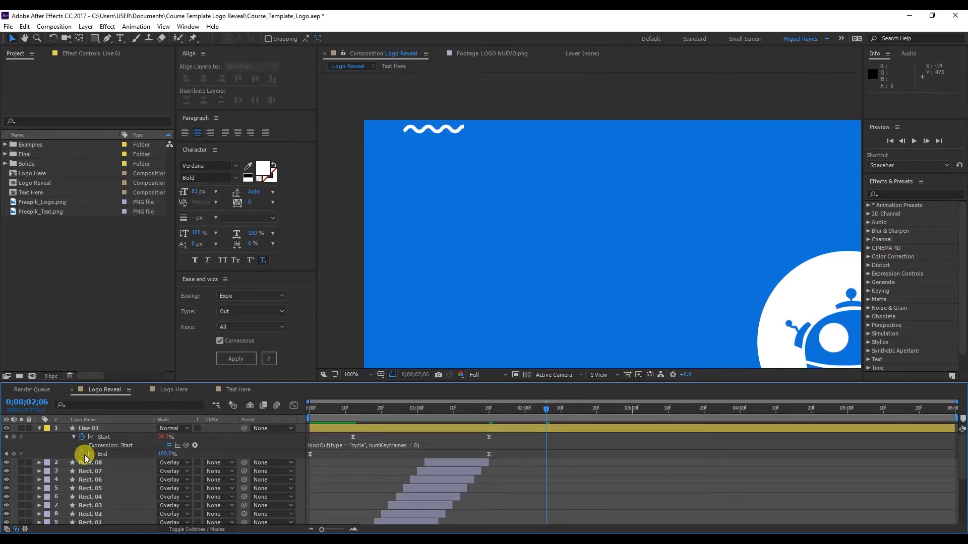
Step: Add the expression loopOut(type = "cycle", numKeyframes = 0) to Line 01's Trim Paths End property and preview the loop
{"action": "left_click", "coordinate": [83, 455], "text": "alt"}
{"action": "left_click", "coordinate": [194, 462]}
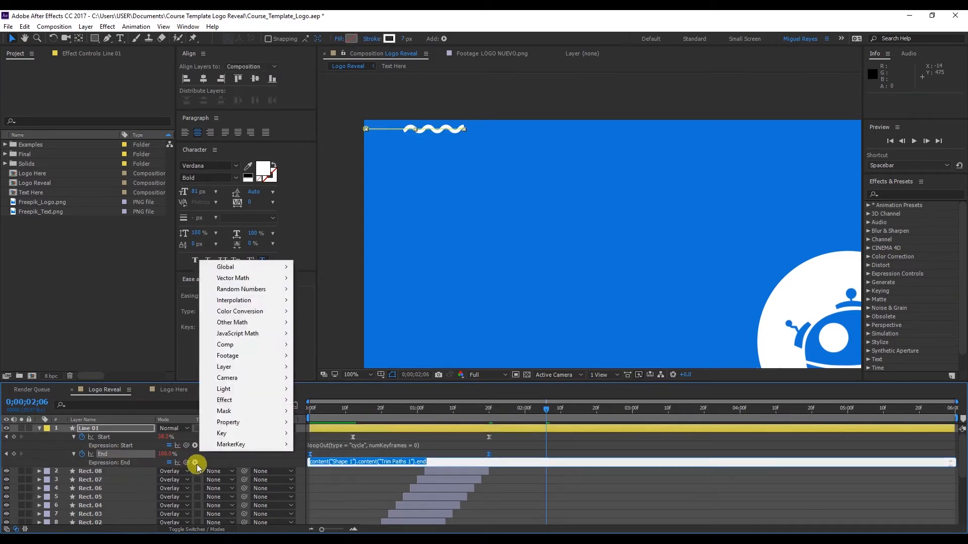
{"action": "mouse_move", "coordinate": [256, 422]}
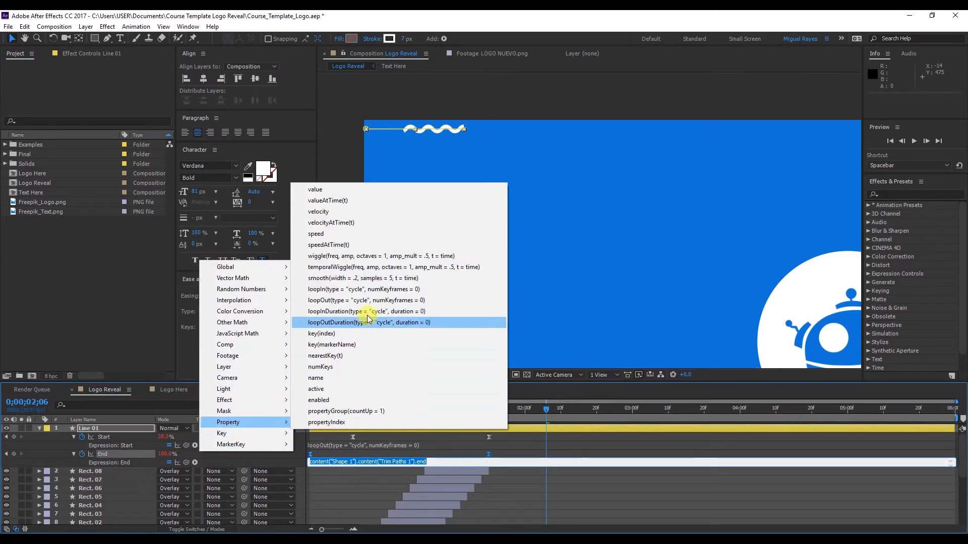
{"action": "left_click", "coordinate": [377, 301]}
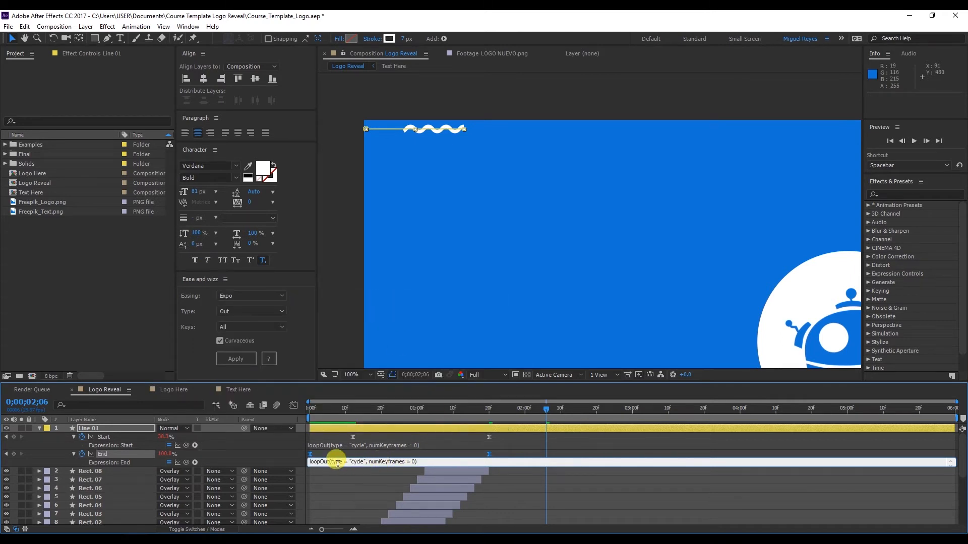
{"action": "left_click_drag", "start_coordinate": [545, 412], "coordinate": [299, 416]}
{"action": "key", "text": "space"}
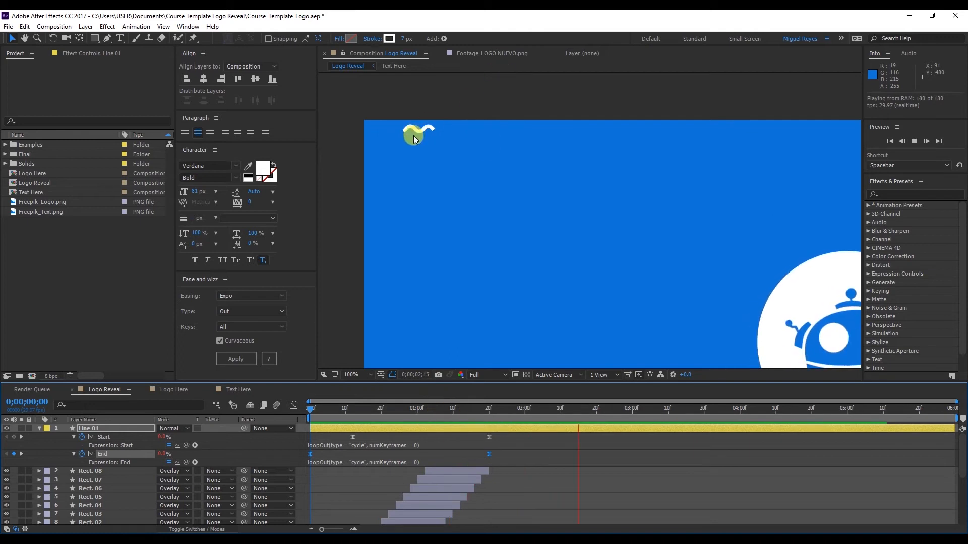
{"action": "left_click", "coordinate": [506, 409]}
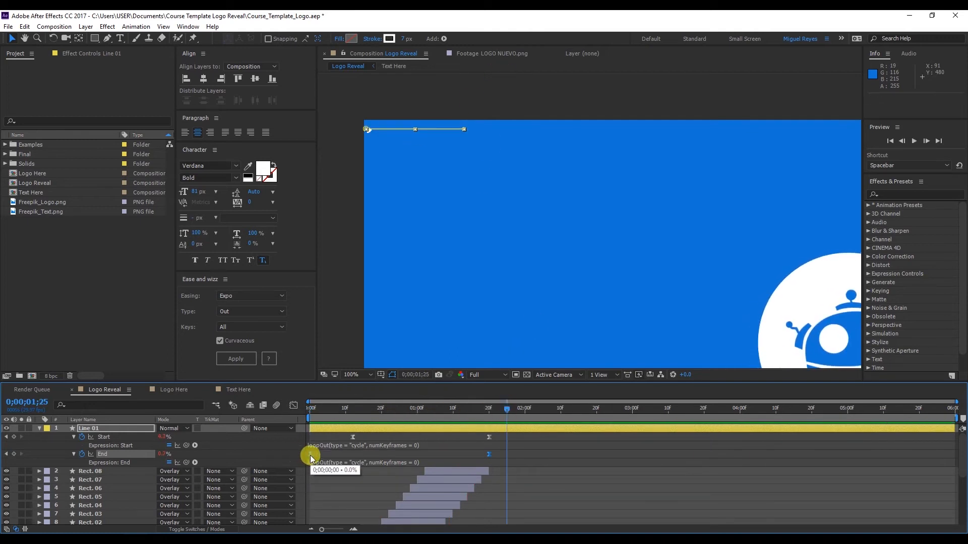
Step: Copy Line 01's Start keyframe at 0;00;00;12, paste it at 0;00;00;00, and preview the loop from the beginning
{"action": "left_click", "coordinate": [353, 438]}
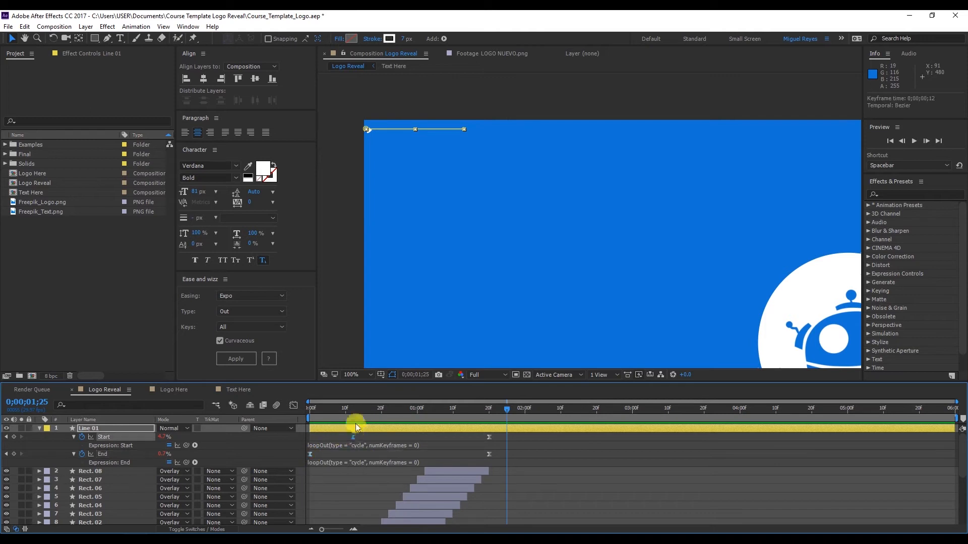
{"action": "left_click", "coordinate": [356, 409]}
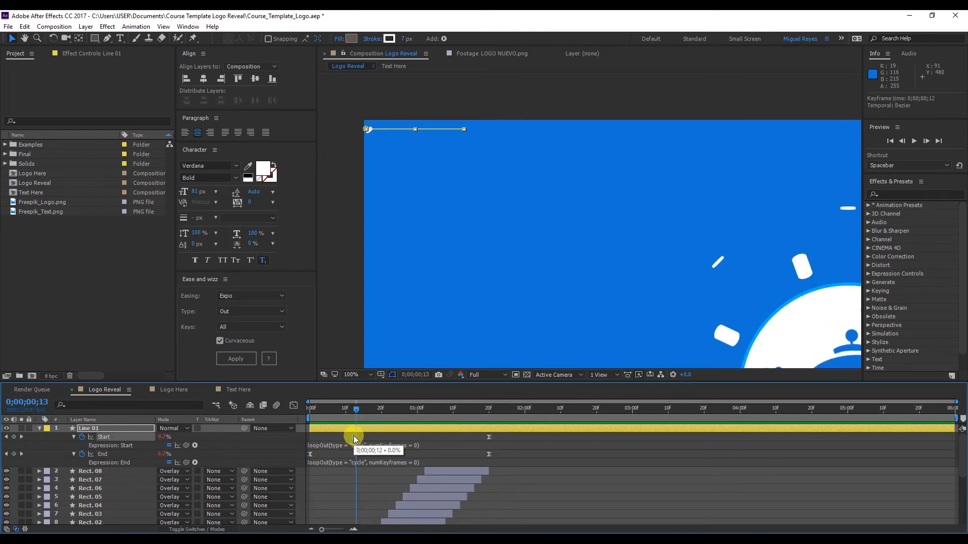
{"action": "key", "text": "ctrl+c"}
{"action": "left_click_drag", "start_coordinate": [353, 414], "coordinate": [305, 425]}
{"action": "key", "text": "ctrl+v"}
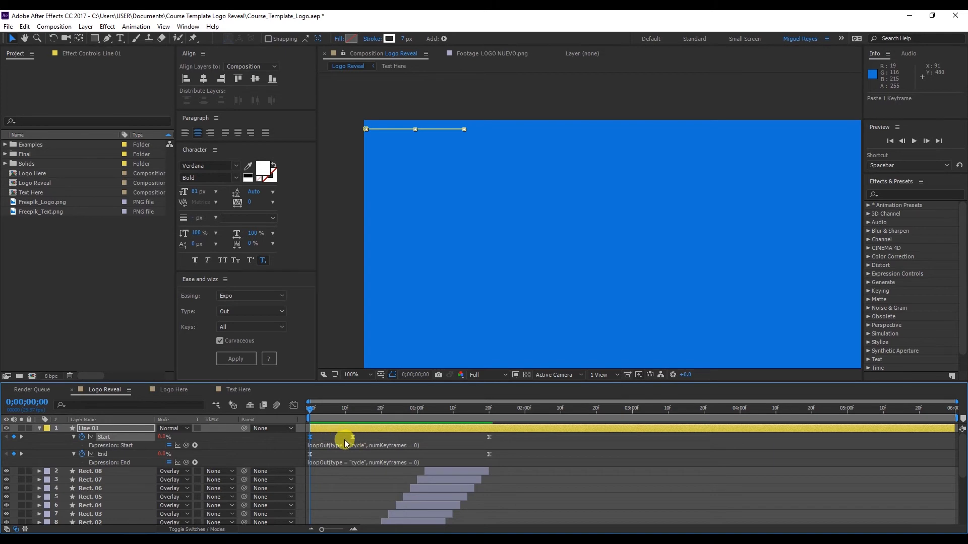
{"action": "key", "text": "space"}
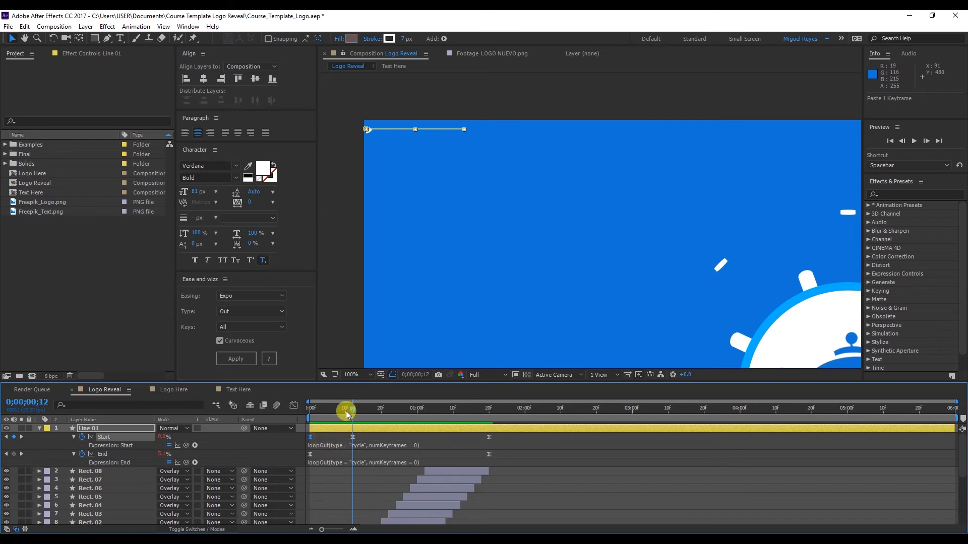
{"action": "left_click_drag", "start_coordinate": [347, 410], "coordinate": [295, 414]}
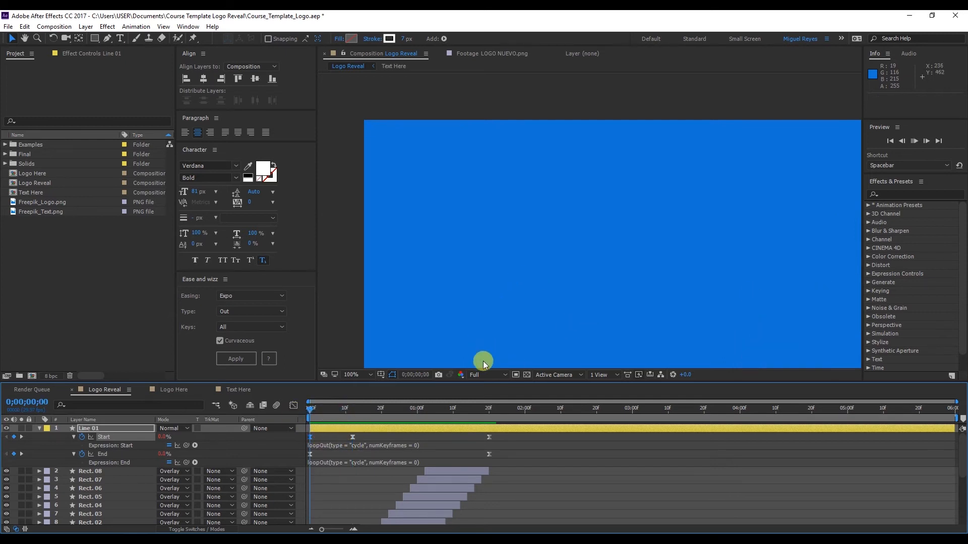
{"action": "key", "text": "space"}
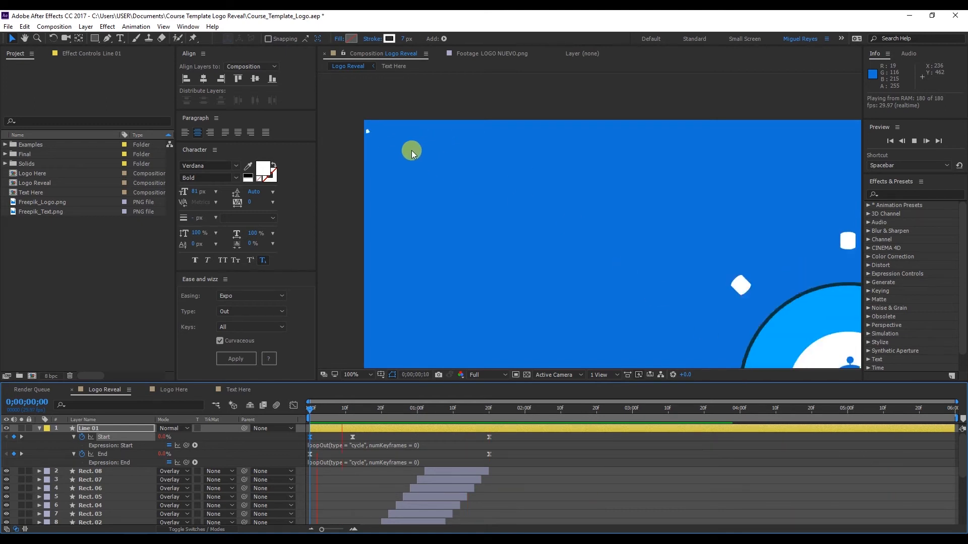
Step: Split Line 01 at 0;00;03;12, delete the part after the split, and preview the shortened line animation
{"action": "left_click_drag", "start_coordinate": [362, 423], "coordinate": [675, 428]}
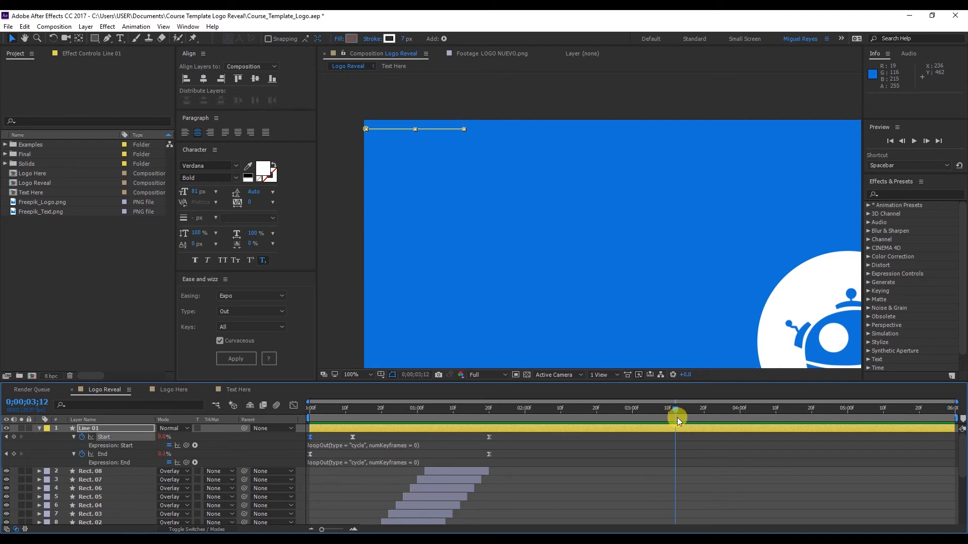
{"action": "left_click", "coordinate": [677, 430]}
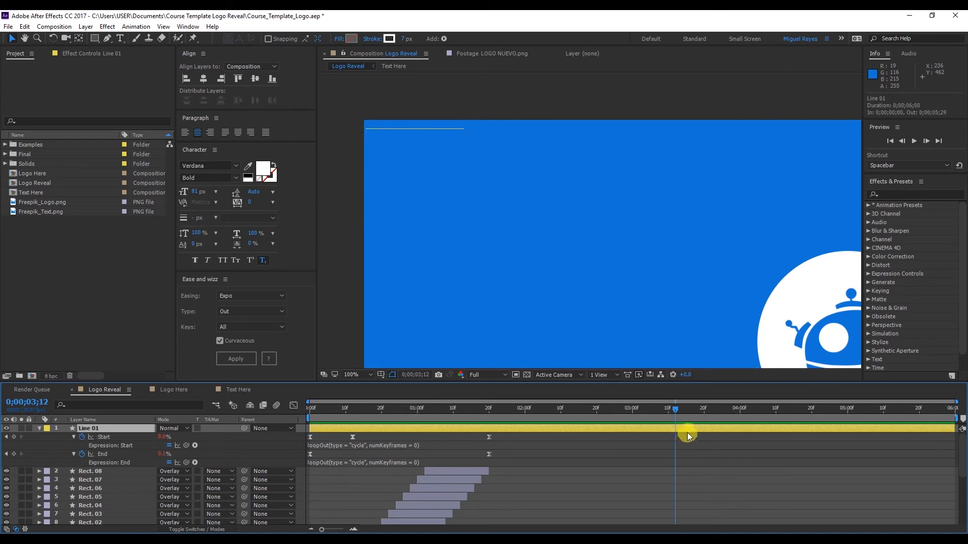
{"action": "key", "text": "ctrl+shift+d"}
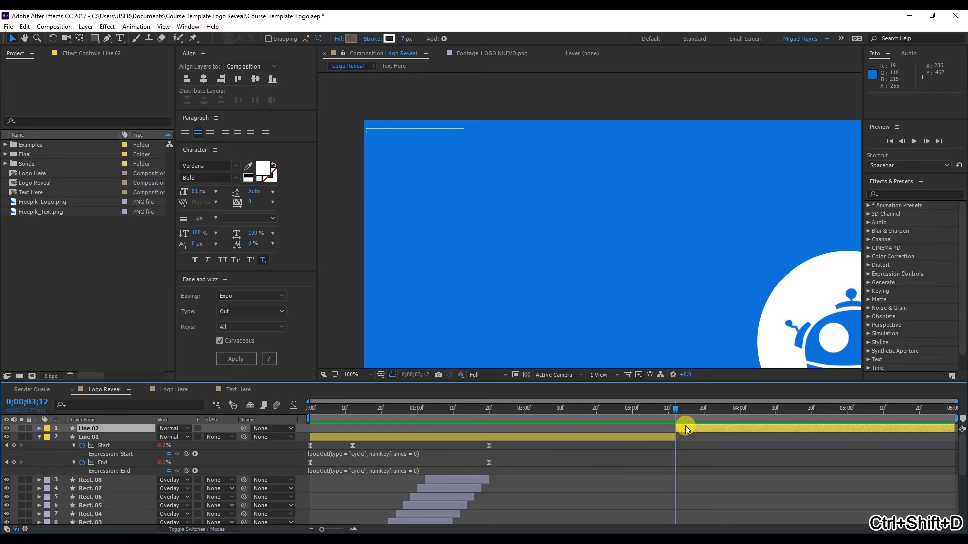
{"action": "key", "text": "Delete"}
{"action": "key", "text": "space"}
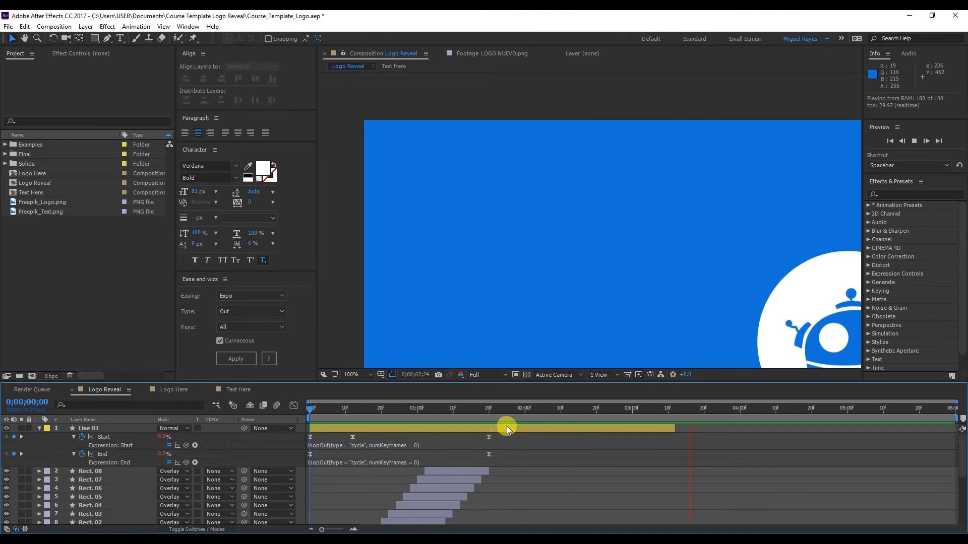
{"action": "left_click", "coordinate": [504, 413]}
{"action": "scroll", "coordinate": [650, 268], "scroll_direction": "down", "scroll_amount": 2}
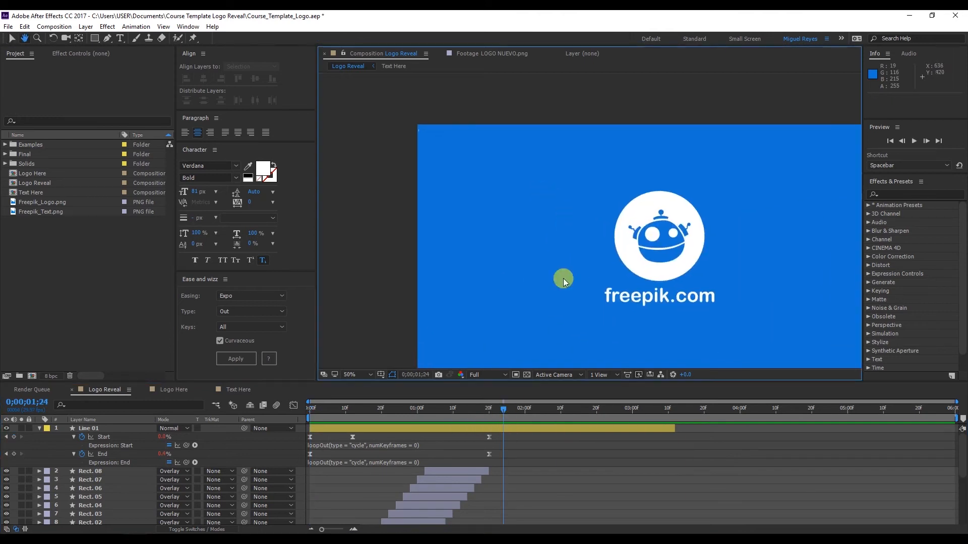
Step: Nudge Line 01 by about 66 px right and 20 px down, and place its anchor point on the line with Pan Behind
{"action": "left_click", "coordinate": [536, 427]}
{"action": "left_click_drag", "start_coordinate": [553, 212], "coordinate": [487, 184]}
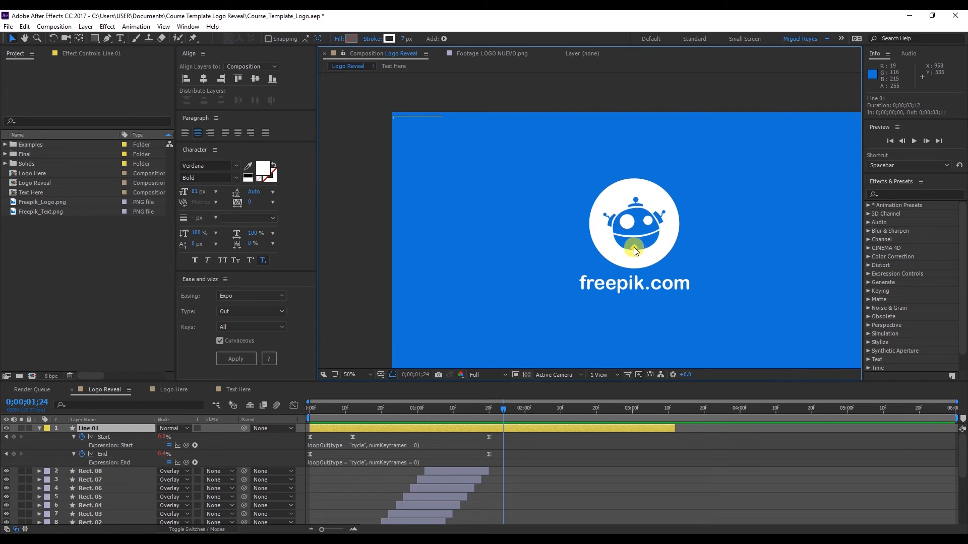
{"action": "mouse_move", "coordinate": [635, 247]}
{"action": "left_mouse_down"}
{"action": "mouse_move", "coordinate": [645, 279]}
{"action": "mouse_move", "coordinate": [701, 284]}
{"action": "mouse_move", "coordinate": [656, 237]}
{"action": "mouse_move", "coordinate": [648, 252]}
{"action": "left_mouse_up"}
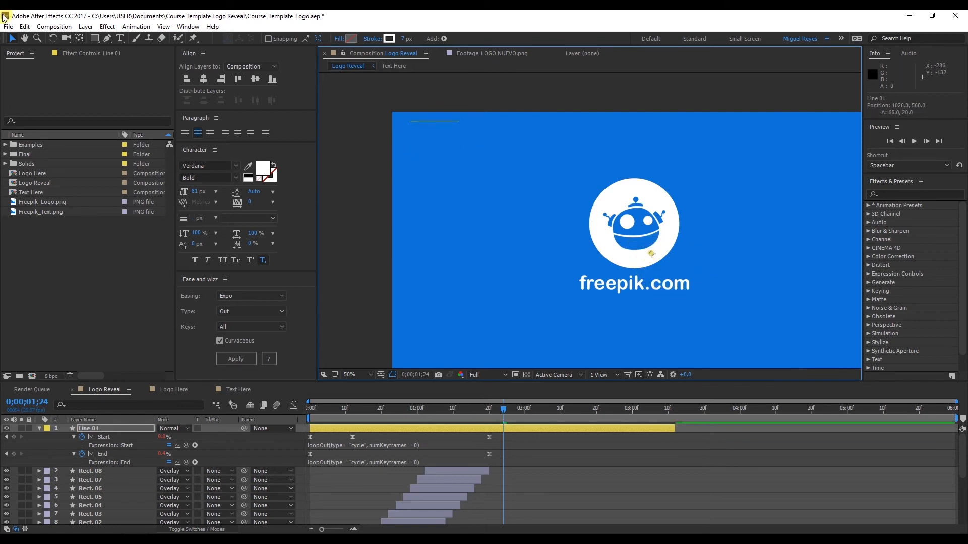
{"action": "left_click", "coordinate": [79, 38]}
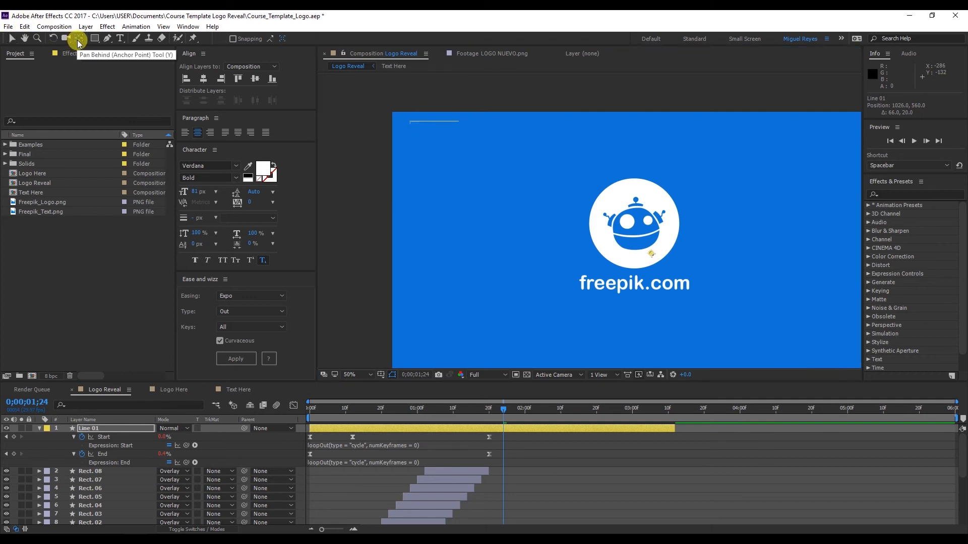
{"action": "left_click_drag", "start_coordinate": [652, 247], "coordinate": [460, 165]}
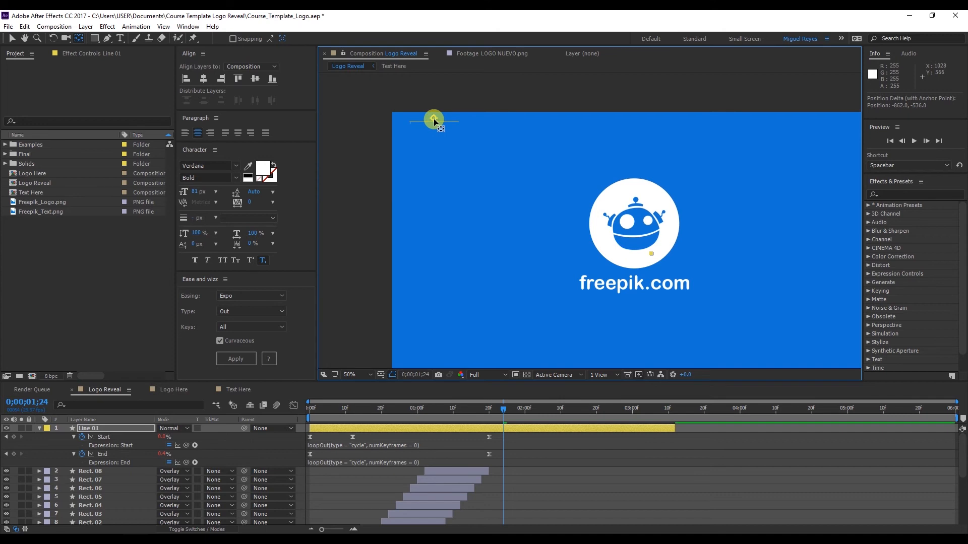
{"action": "left_click", "coordinate": [11, 39]}
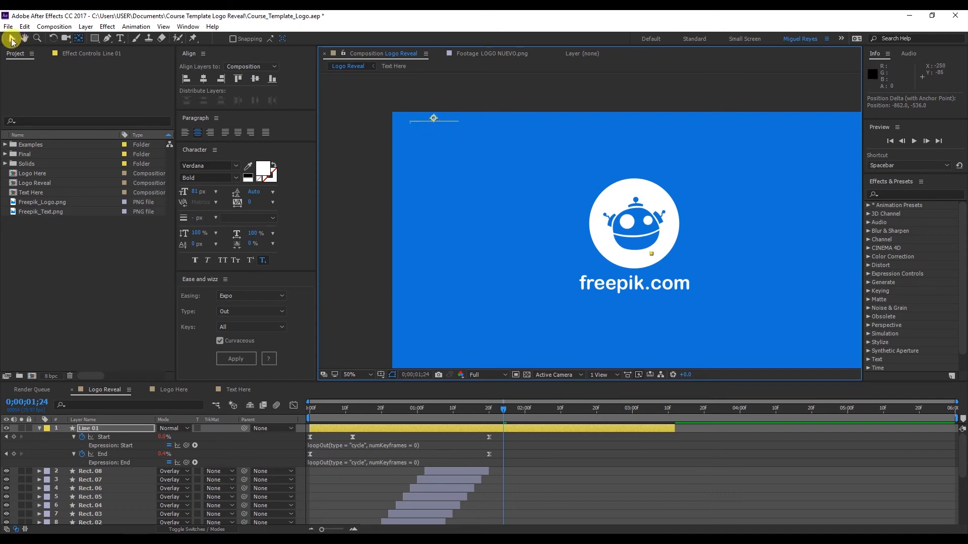
Step: Move Line 01 up and left of the logo to about 438, 210, and collapse its layer properties
{"action": "left_click_drag", "start_coordinate": [476, 210], "coordinate": [438, 160]}
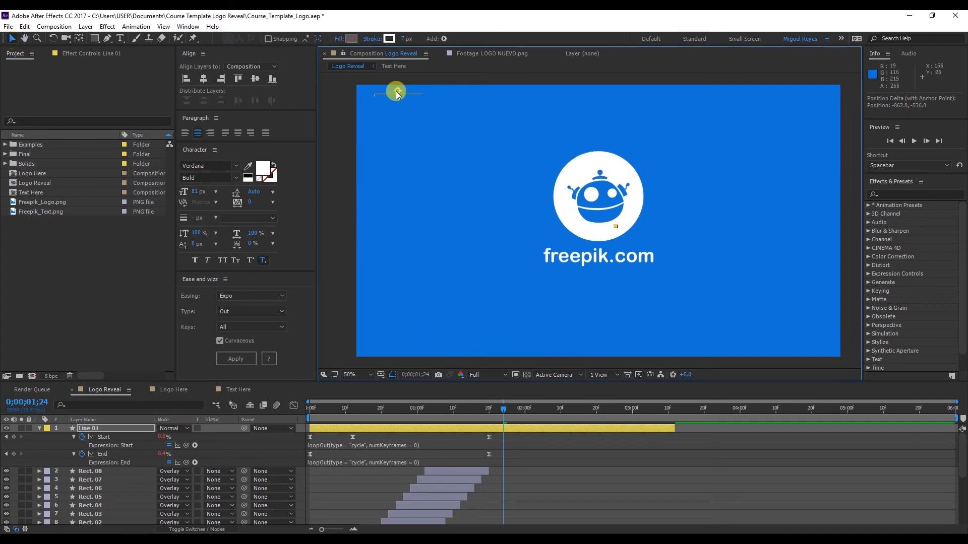
{"action": "left_click_drag", "start_coordinate": [396, 90], "coordinate": [465, 135]}
{"action": "key", "text": "ctrl+z"}
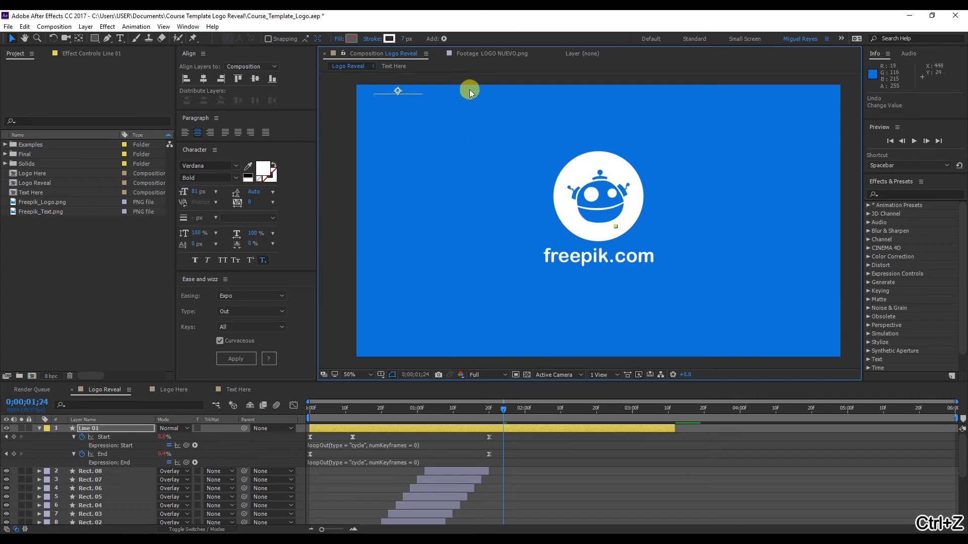
{"action": "left_click", "coordinate": [473, 81]}
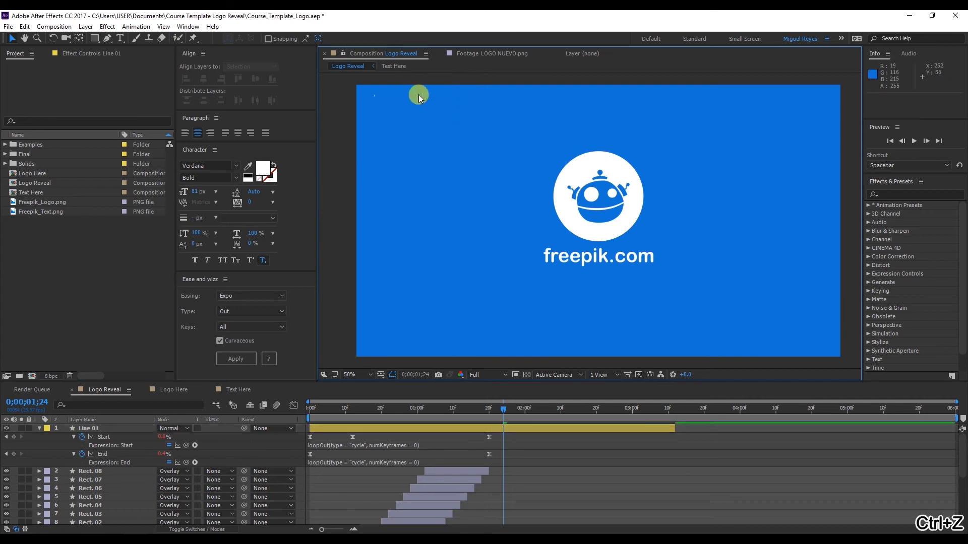
{"action": "left_click", "coordinate": [103, 429]}
{"action": "left_click_drag", "start_coordinate": [397, 94], "coordinate": [465, 138]}
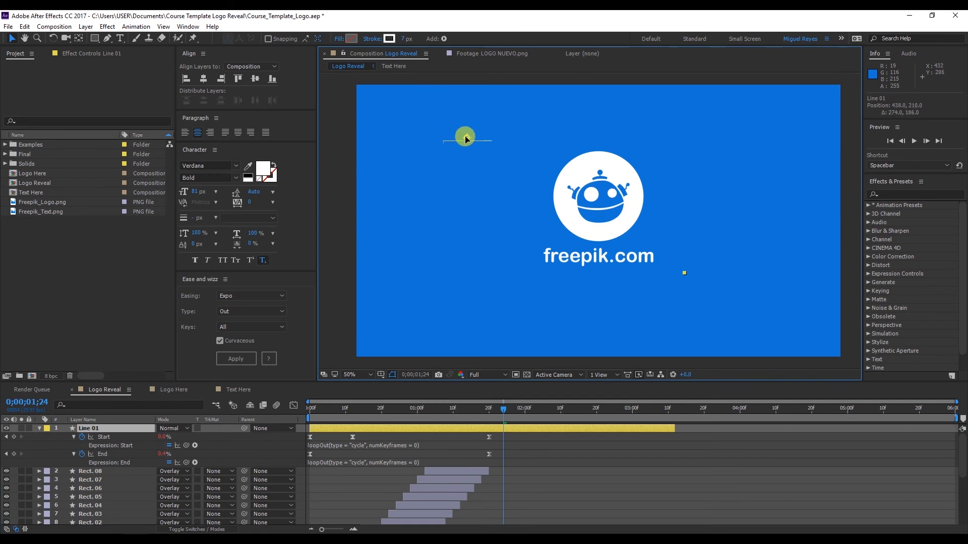
{"action": "left_click", "coordinate": [39, 428]}
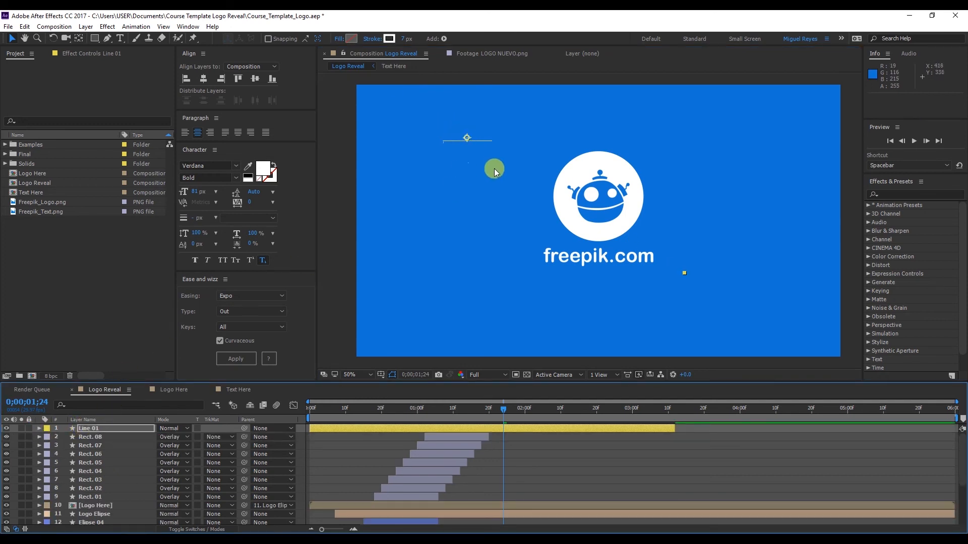
{"action": "left_click", "coordinate": [465, 140]}
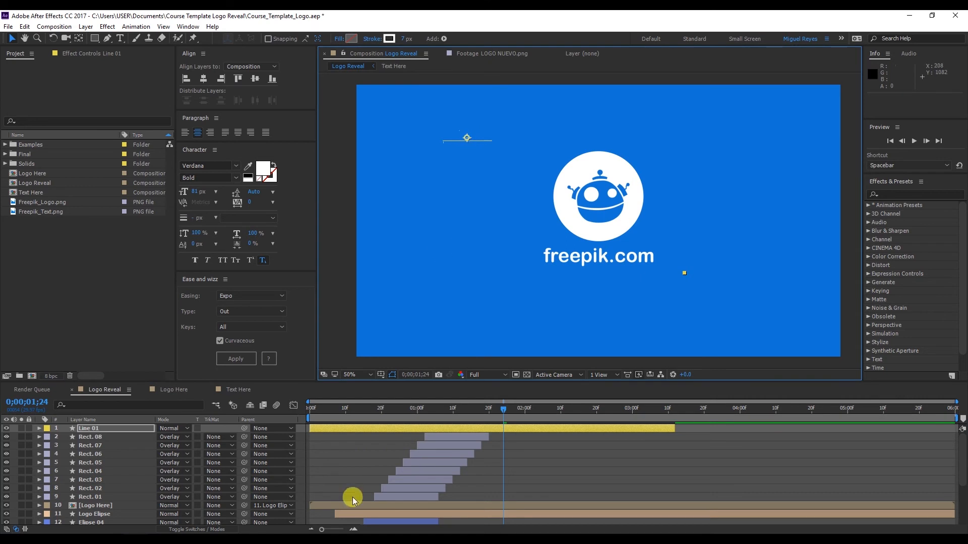
Step: Duplicate Line 01, move the copy left of the logo to about 276, 454, and preview from the start
{"action": "left_click", "coordinate": [352, 429]}
{"action": "key", "text": "ctrl+d"}
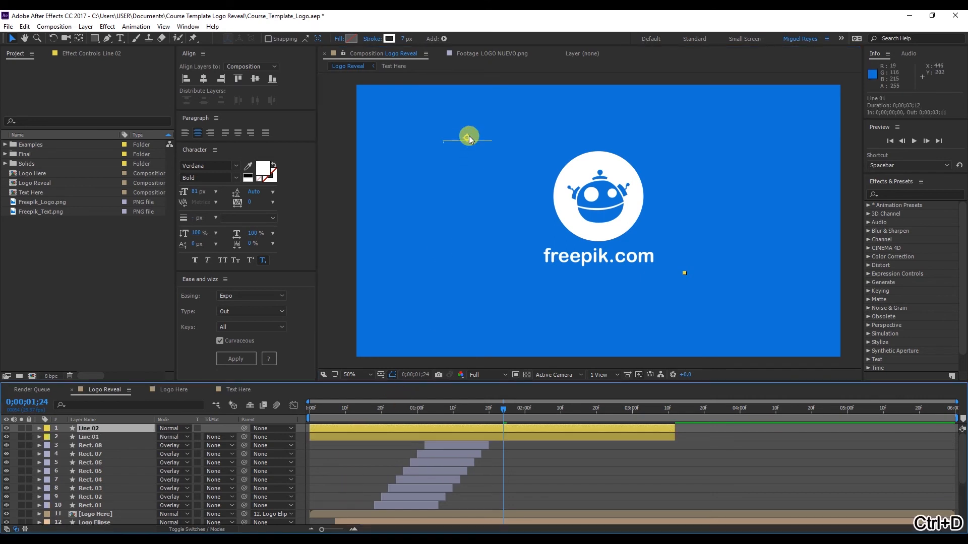
{"action": "left_click_drag", "start_coordinate": [467, 135], "coordinate": [427, 201]}
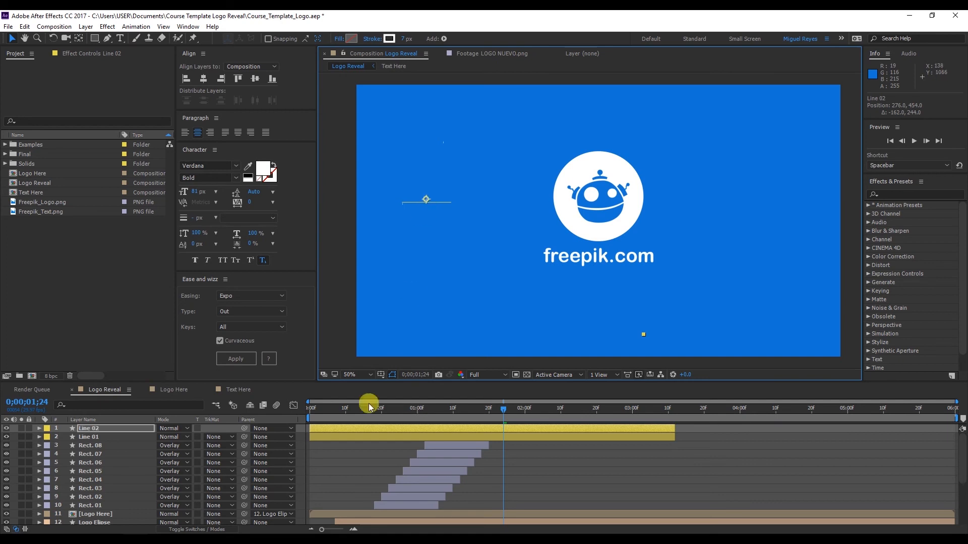
{"action": "left_click", "coordinate": [382, 439]}
{"action": "left_click", "coordinate": [392, 431]}
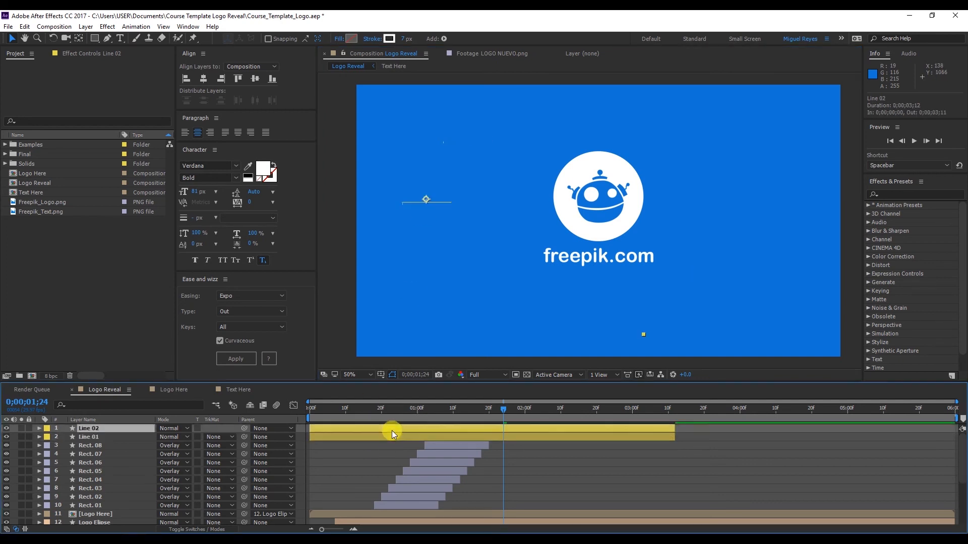
{"action": "left_click", "coordinate": [305, 411]}
{"action": "key", "text": "space"}
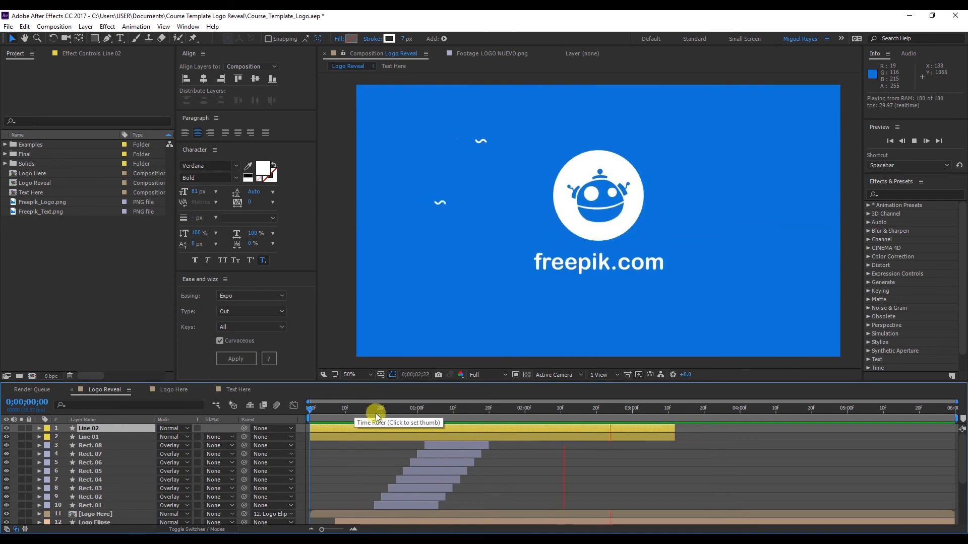
Step: At 0;00;00;15, duplicate Line 02 and place the copy below and left of the logo at about 430, 726
{"action": "left_click", "coordinate": [364, 408]}
{"action": "key", "text": "ctrl+d"}
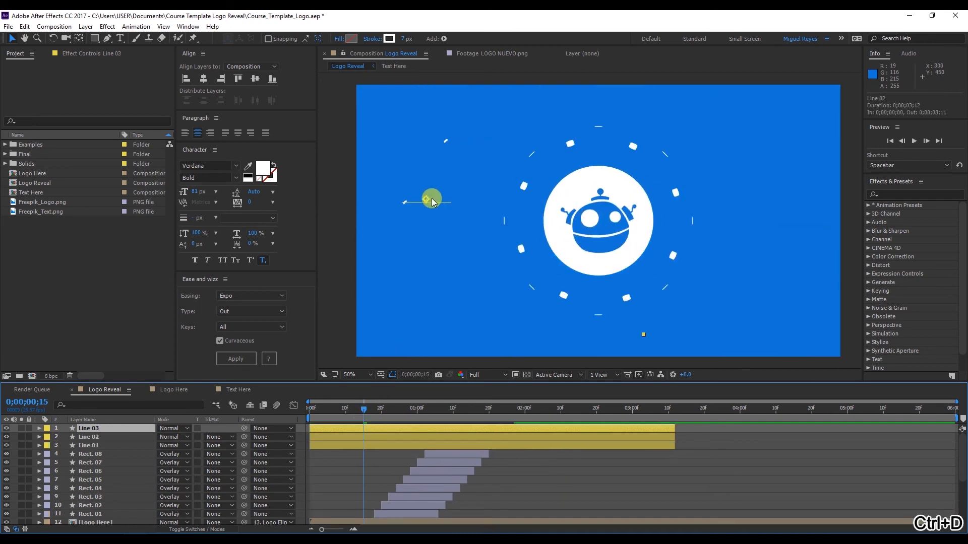
{"action": "left_click_drag", "start_coordinate": [426, 197], "coordinate": [465, 261]}
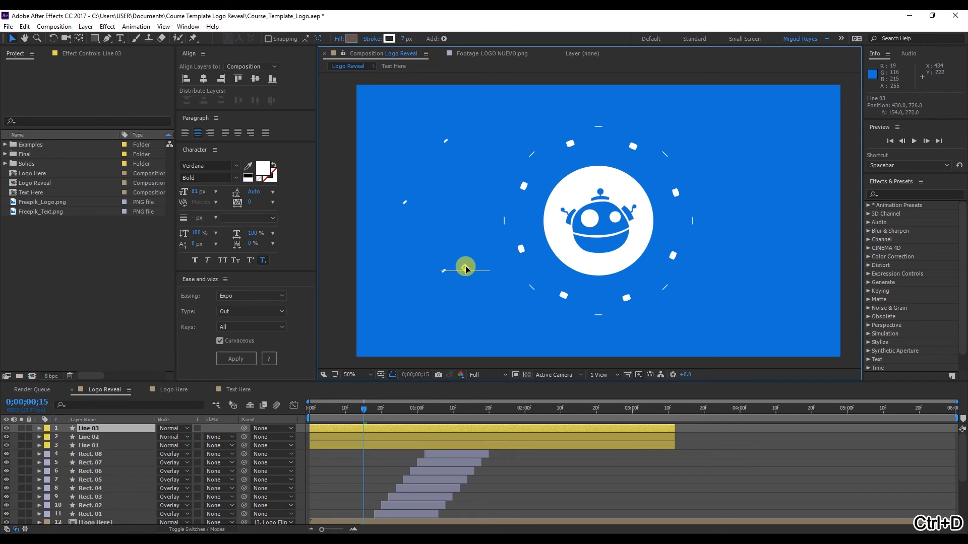
Step: Duplicate the line three more times and mirror the copies right of the logo, with Line 05 at about 1560, 466 and Line 06 at 1524, 770
{"action": "key", "text": "ctrl+d"}
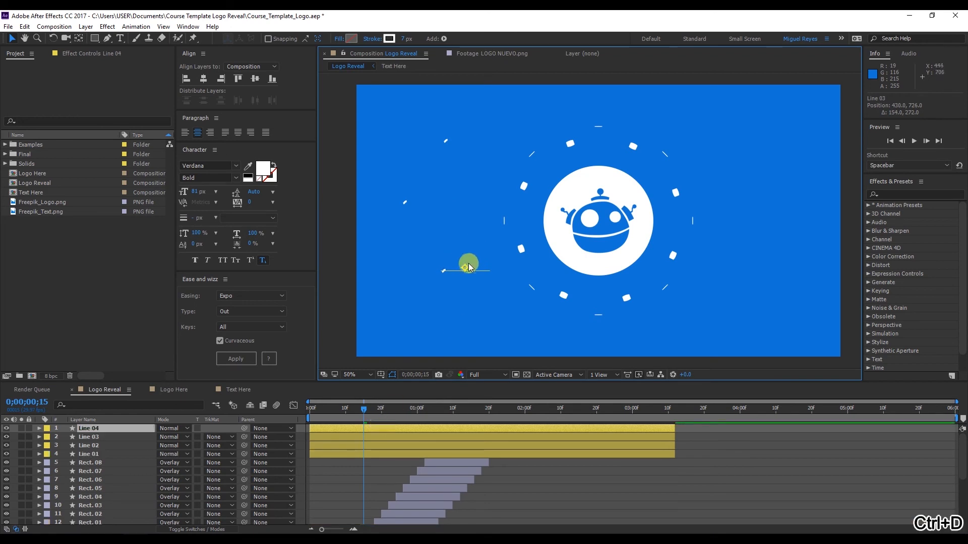
{"action": "left_click_drag", "start_coordinate": [473, 268], "coordinate": [741, 280]}
{"action": "key", "text": "ctrl+d"}
{"action": "key", "text": "ctrl+d"}
{"action": "left_click", "coordinate": [443, 429]}
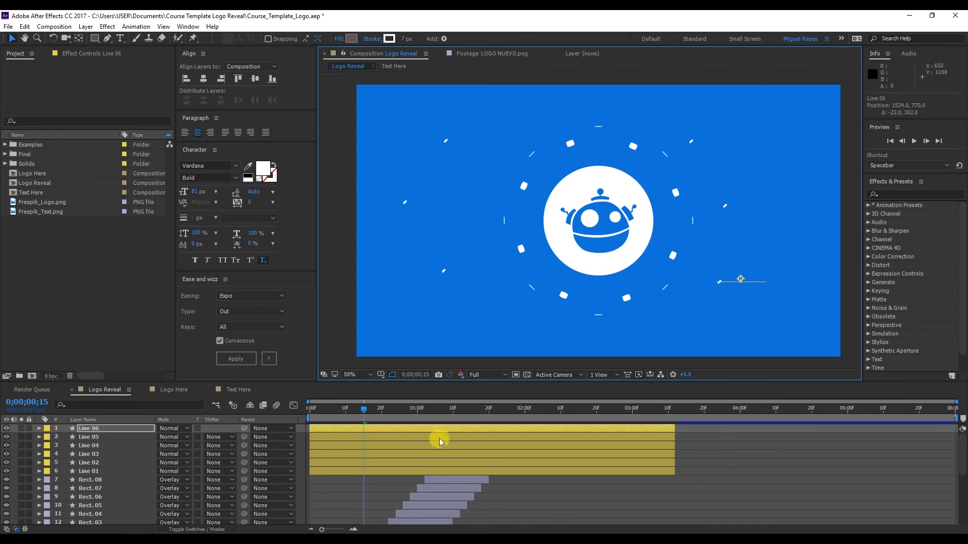
{"action": "left_click", "coordinate": [439, 439]}
{"action": "left_click_drag", "start_coordinate": [746, 202], "coordinate": [751, 203]}
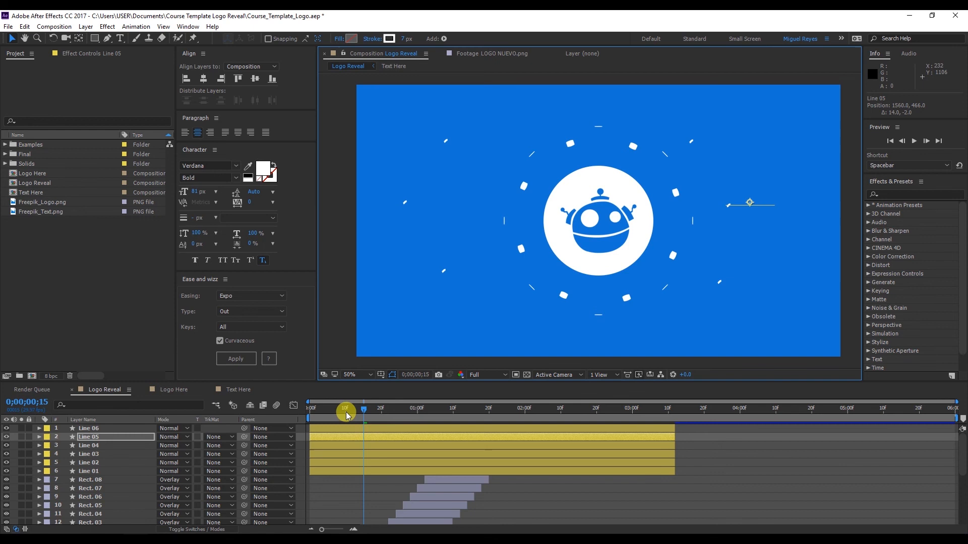
Step: Shift layers Line 01 through Line 06 together in time so they start at 0;00;00;24
{"action": "left_click", "coordinate": [307, 420]}
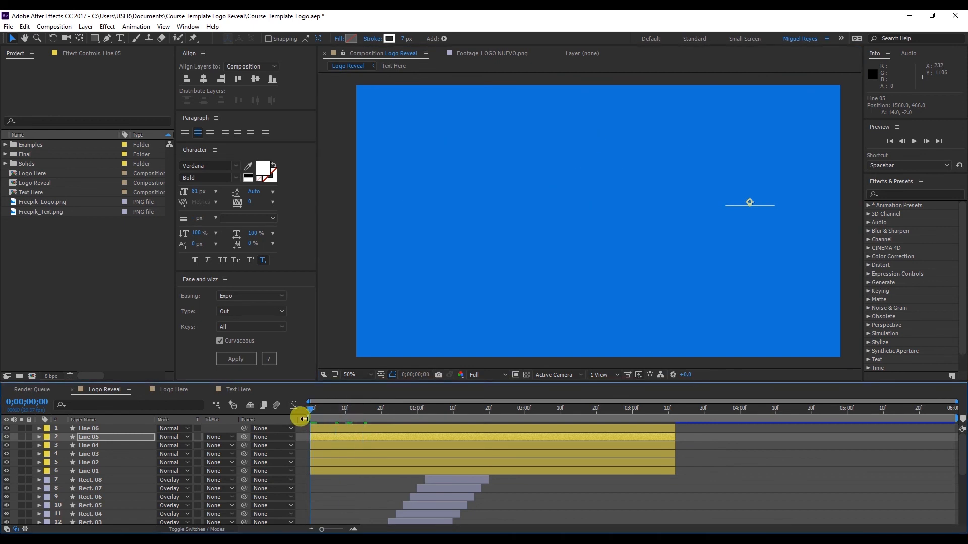
{"action": "left_click", "coordinate": [363, 470]}
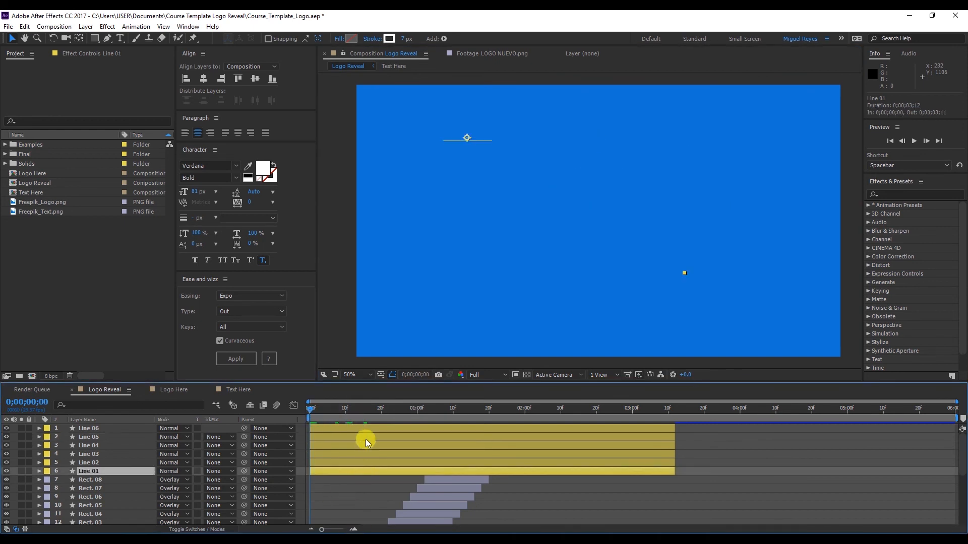
{"action": "left_click", "coordinate": [362, 428], "text": "shift"}
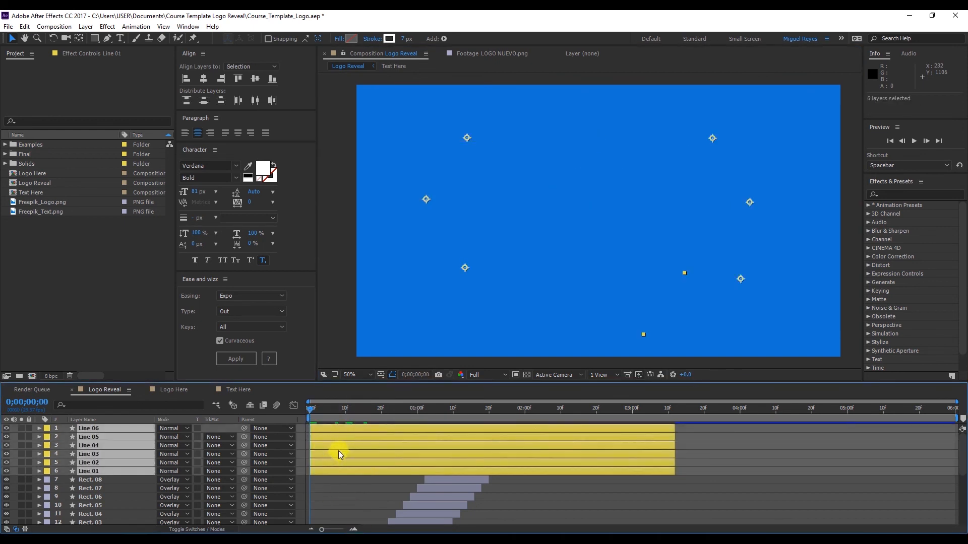
{"action": "left_click_drag", "start_coordinate": [385, 407], "coordinate": [397, 411]}
{"action": "left_click_drag", "start_coordinate": [378, 443], "coordinate": [463, 449]}
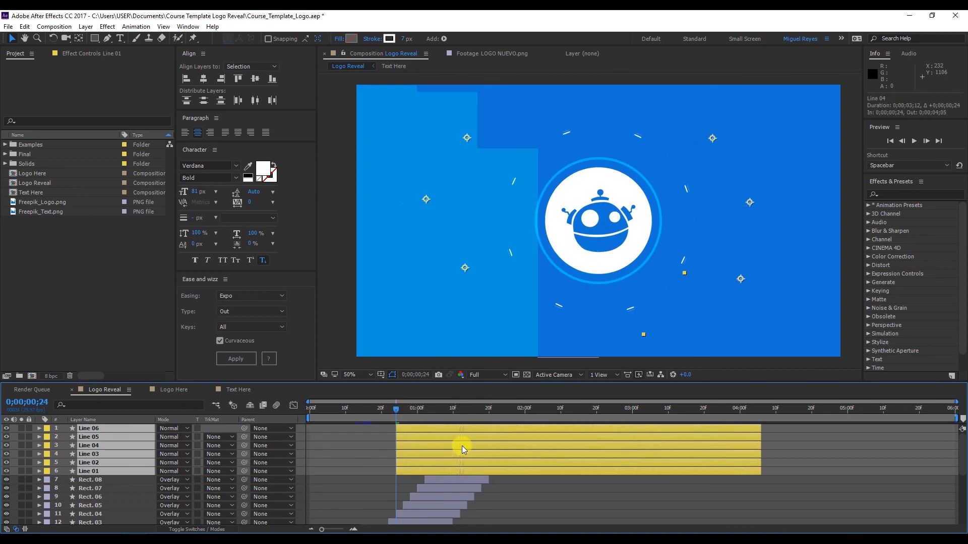
Step: Stagger Line 02 through Line 06 in time, each starting about 10 to 13 frames after the previous line, and preview from the start
{"action": "left_click", "coordinate": [378, 452]}
{"action": "left_click", "coordinate": [404, 454]}
{"action": "left_click", "coordinate": [418, 462]}
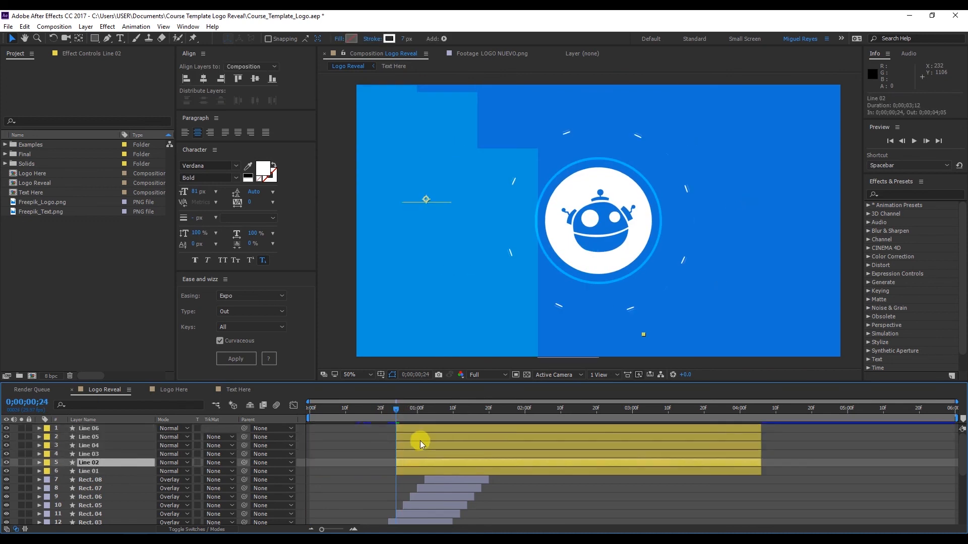
{"action": "left_click", "coordinate": [424, 437], "text": "shift"}
{"action": "left_click", "coordinate": [426, 431], "text": "shift"}
{"action": "left_click_drag", "start_coordinate": [414, 429], "coordinate": [484, 455]}
{"action": "left_click", "coordinate": [440, 463], "text": "ctrl"}
{"action": "left_click", "coordinate": [486, 454], "text": "ctrl"}
{"action": "left_click_drag", "start_coordinate": [491, 448], "coordinate": [532, 447]}
{"action": "left_click", "coordinate": [529, 445], "text": "ctrl"}
{"action": "left_click_drag", "start_coordinate": [527, 437], "coordinate": [618, 429]}
{"action": "left_click", "coordinate": [572, 438], "text": "ctrl"}
{"action": "left_click_drag", "start_coordinate": [449, 409], "coordinate": [277, 419]}
{"action": "key", "text": "space"}
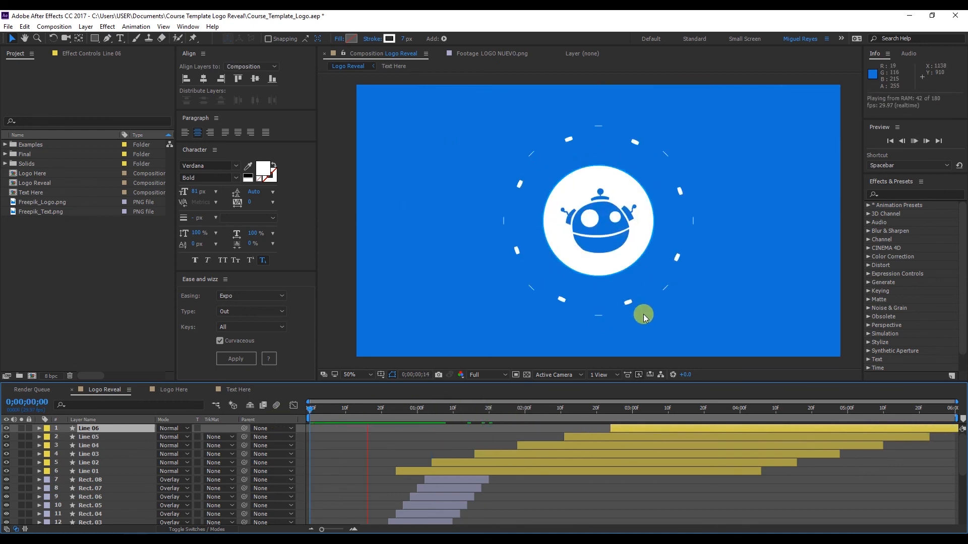